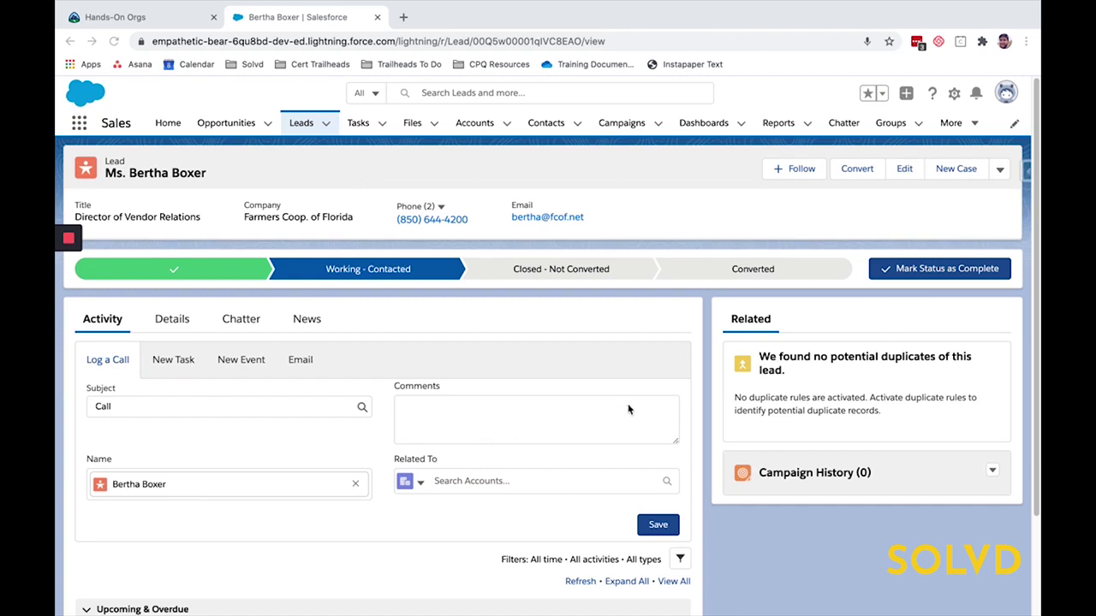
Click into the Comments box of the lead's Log a Call form.
{"action": "left_click", "coordinate": [545, 415]}
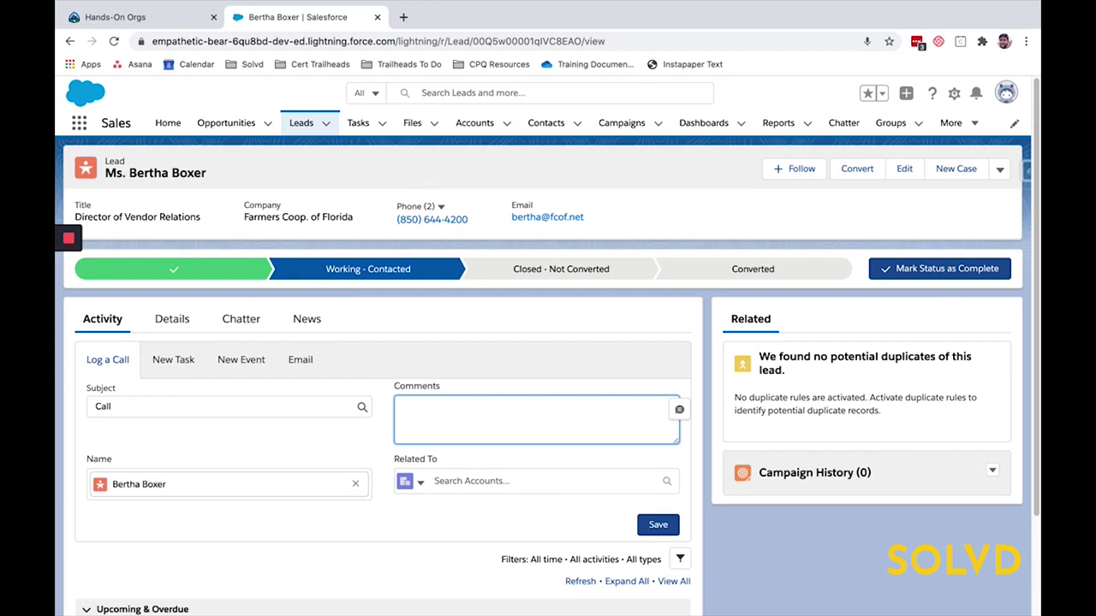
Open Setup from the gear menu and reach Permission Sets via a Quick Find search for 'perm'.
{"action": "left_click", "coordinate": [953, 94]}
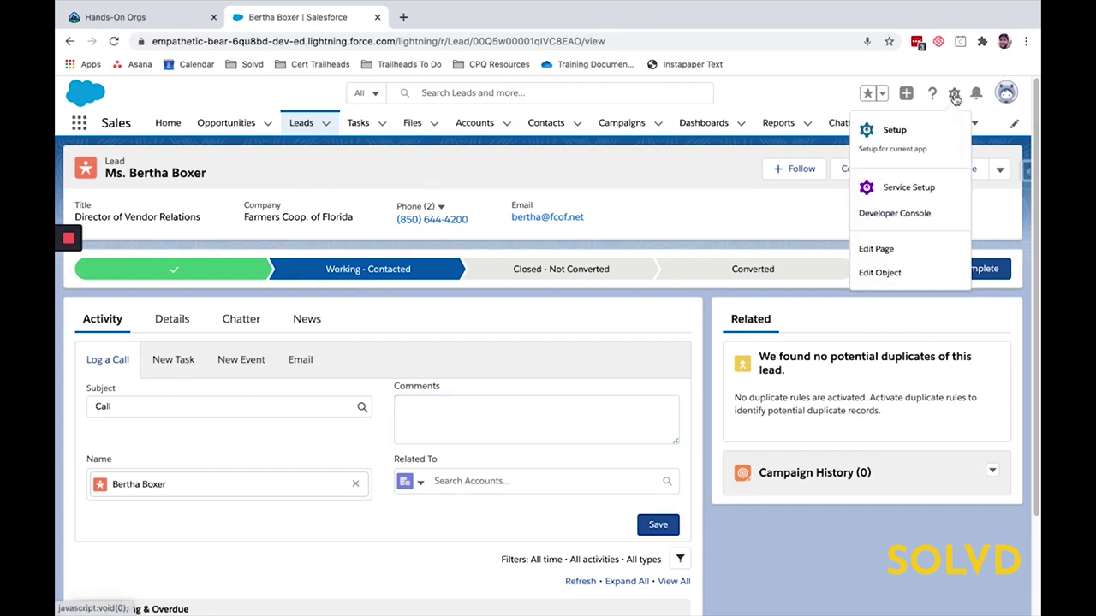
{"action": "left_click", "coordinate": [885, 130]}
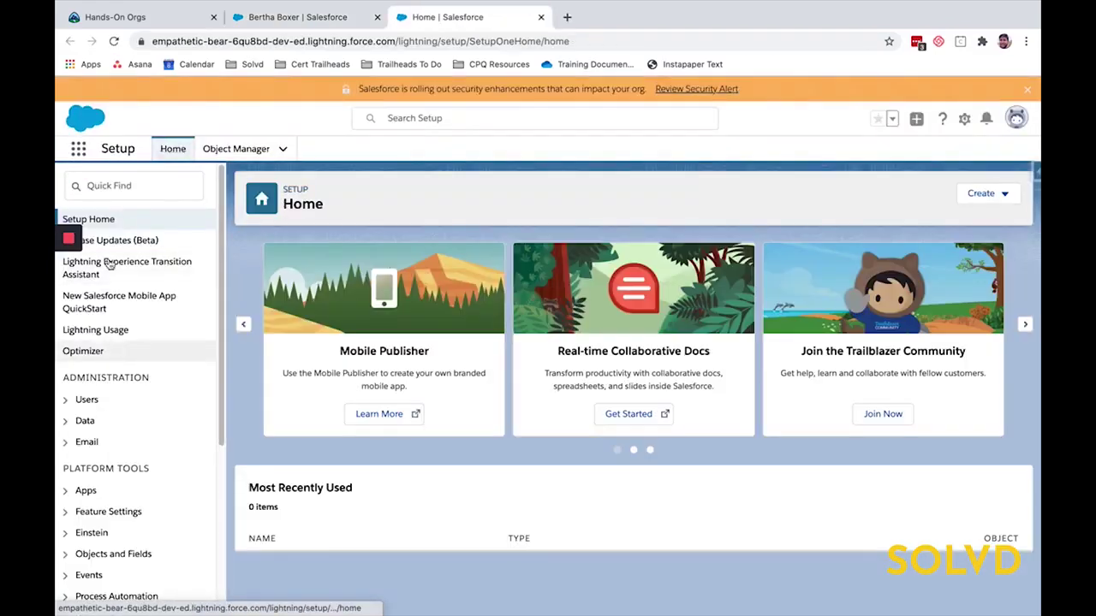
{"action": "left_click", "coordinate": [122, 184]}
{"action": "type", "text": "pe"}
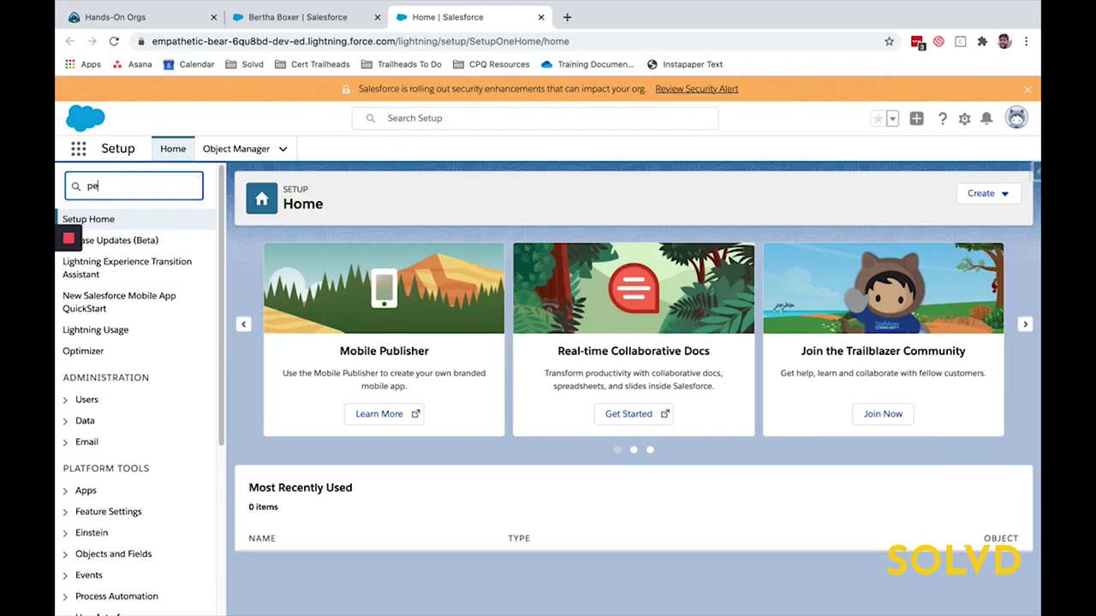
{"action": "type", "text": "rm"}
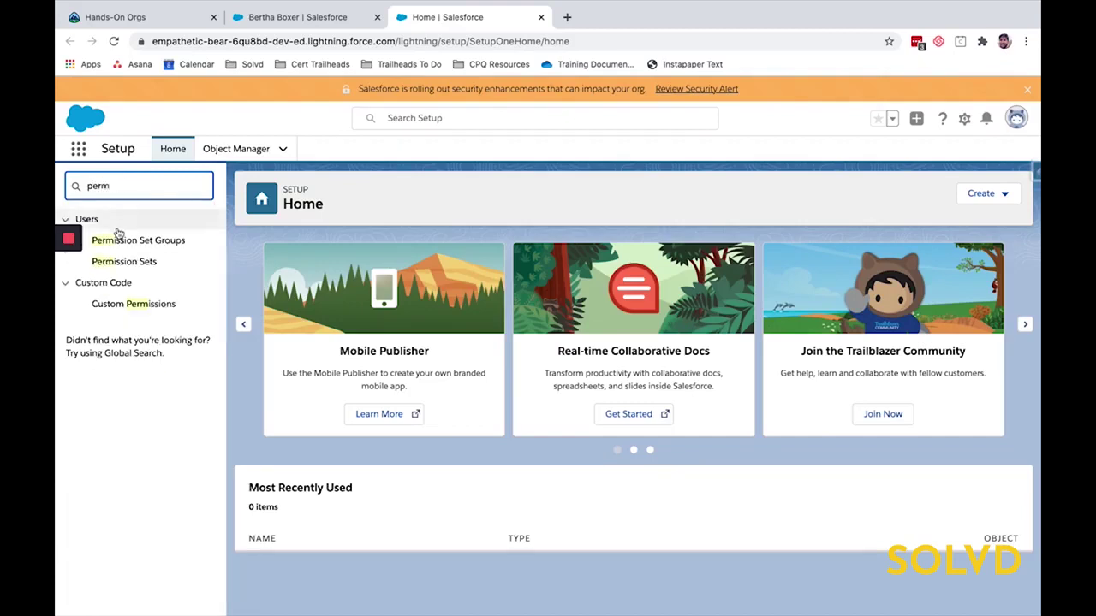
{"action": "left_click", "coordinate": [128, 261]}
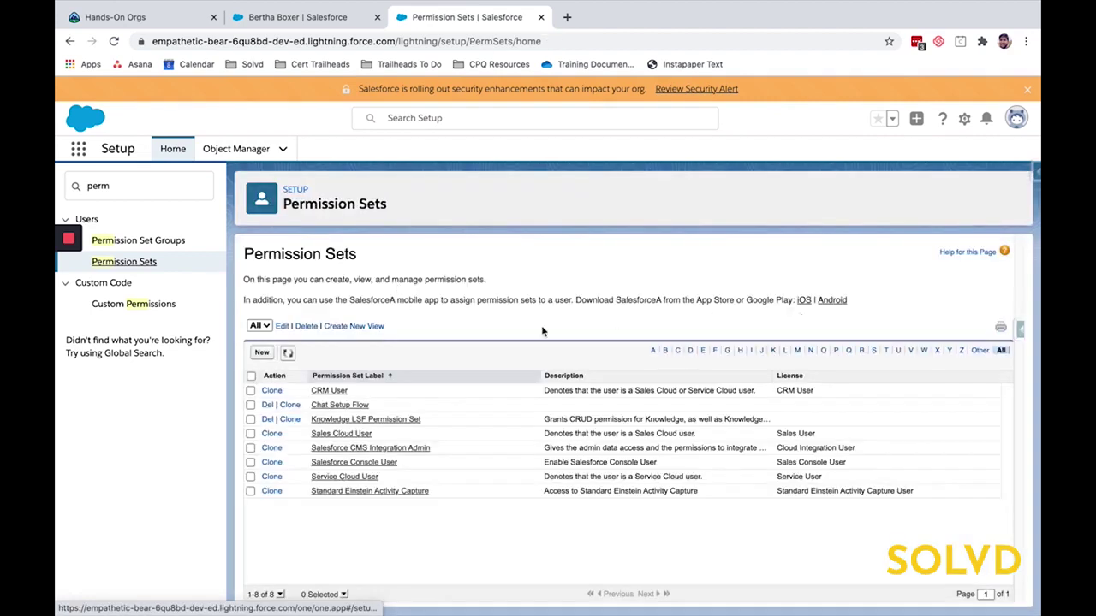
Create and save a permission set labelled 'Quick Text Power User' with an auto-filled API name.
{"action": "left_click", "coordinate": [263, 354]}
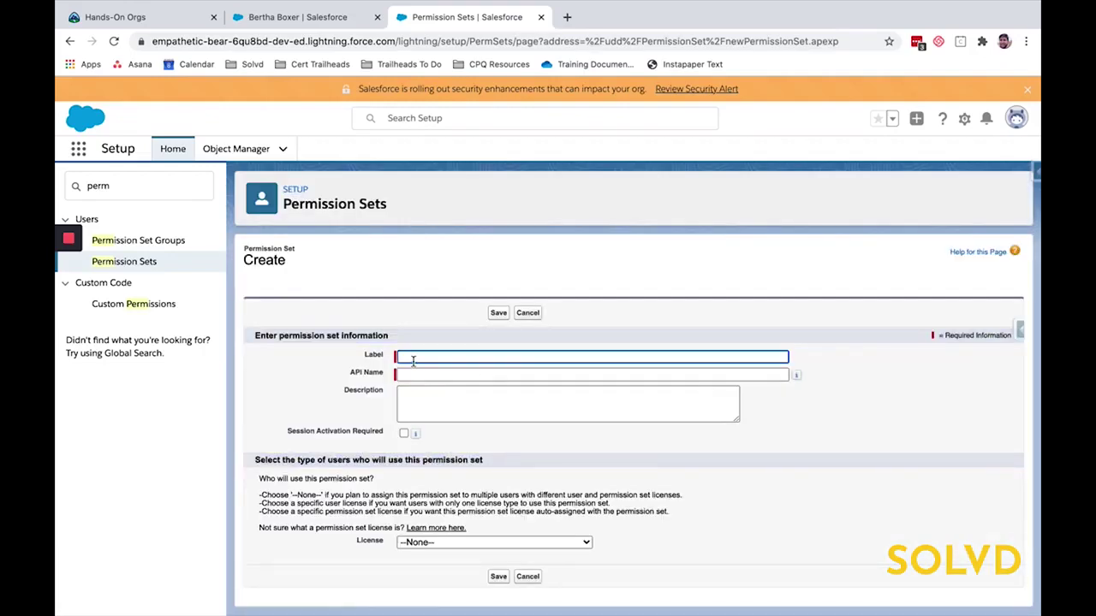
{"action": "type", "text": "Qu"}
{"action": "key", "text": "Down"}
{"action": "key", "text": "Return"}
{"action": "key", "text": "Tab"}
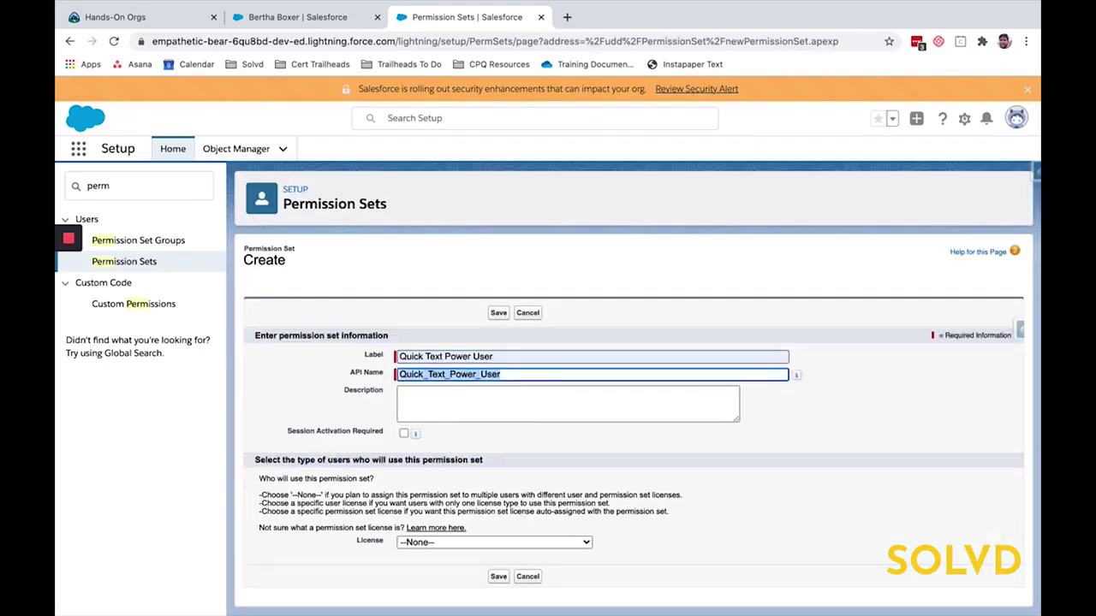
{"action": "left_click", "coordinate": [420, 393]}
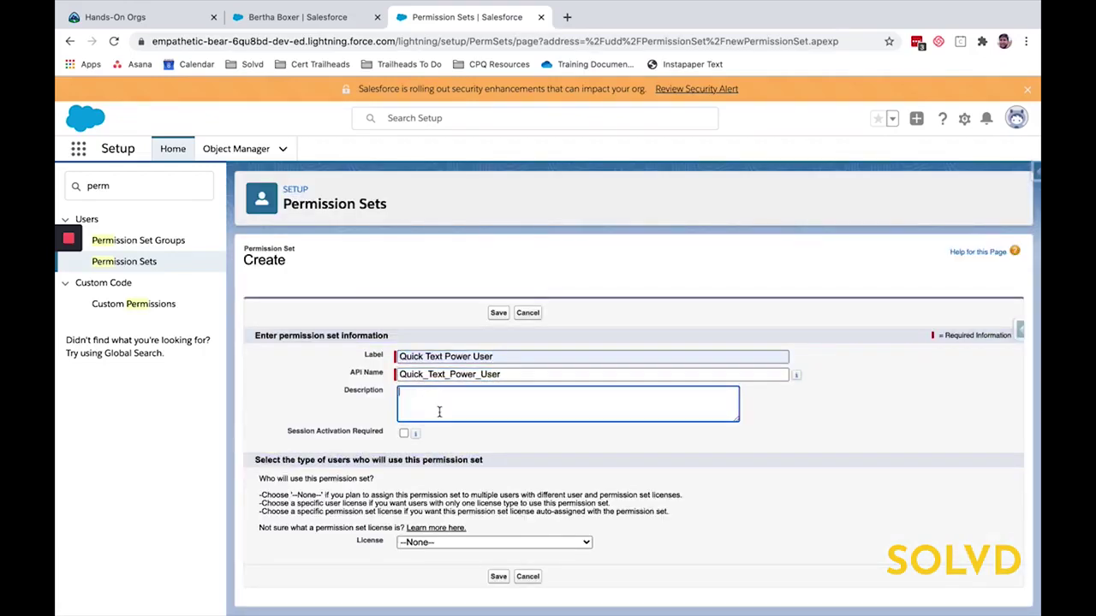
{"action": "left_click", "coordinate": [498, 575]}
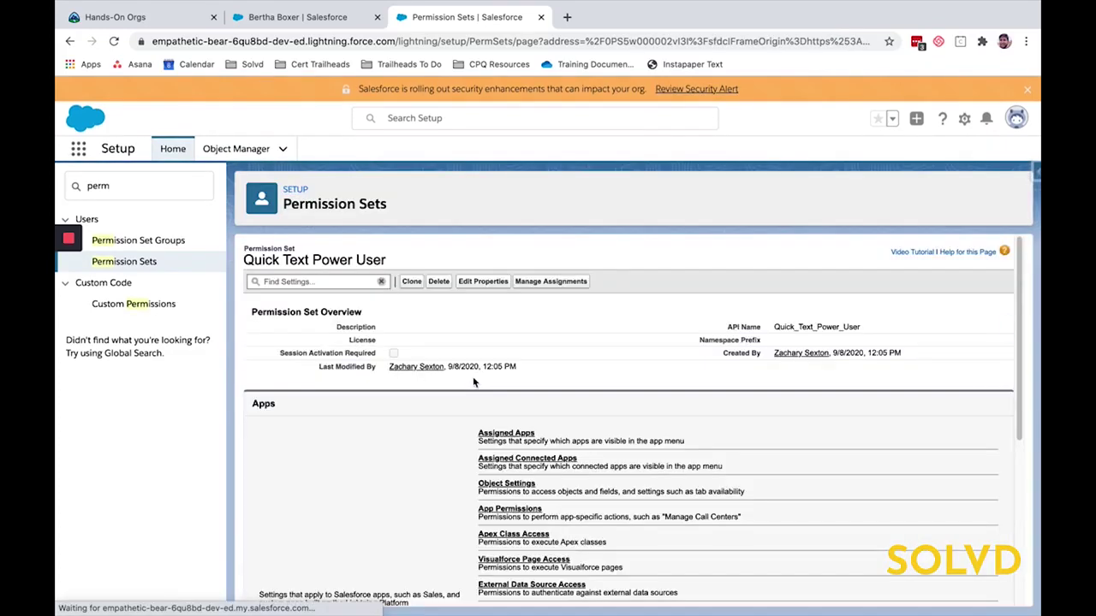
{"action": "scroll", "coordinate": [473, 383], "scroll_direction": "down", "scroll_amount": 2}
Tick Read, Create, Edit and Delete for the Quick Text object in Object Settings and save.
{"action": "left_click", "coordinate": [506, 444]}
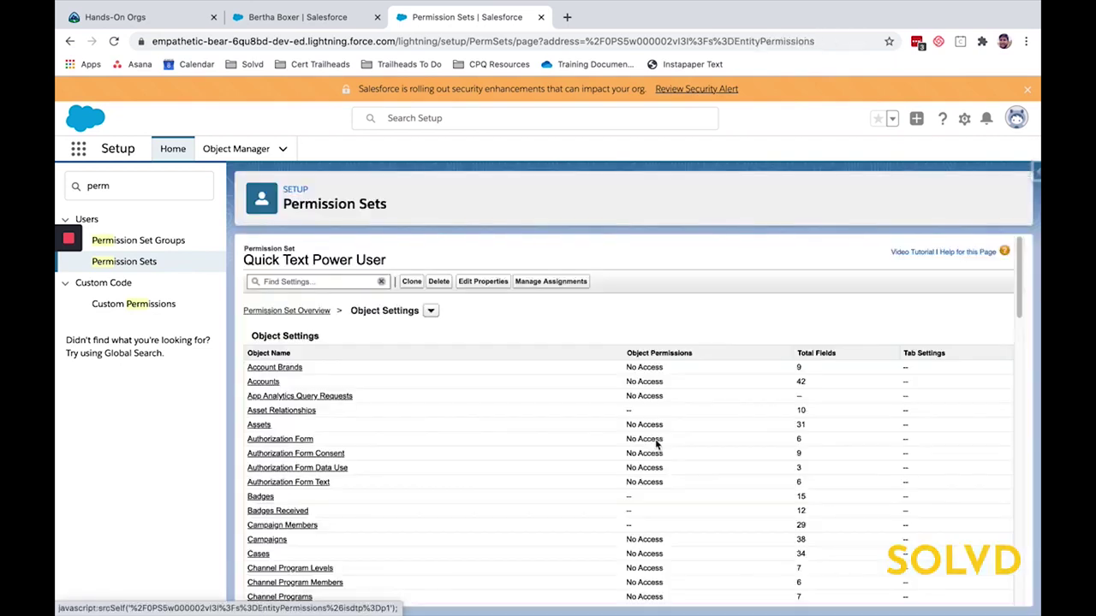
{"action": "left_click", "coordinate": [307, 282]}
{"action": "type", "text": "q"}
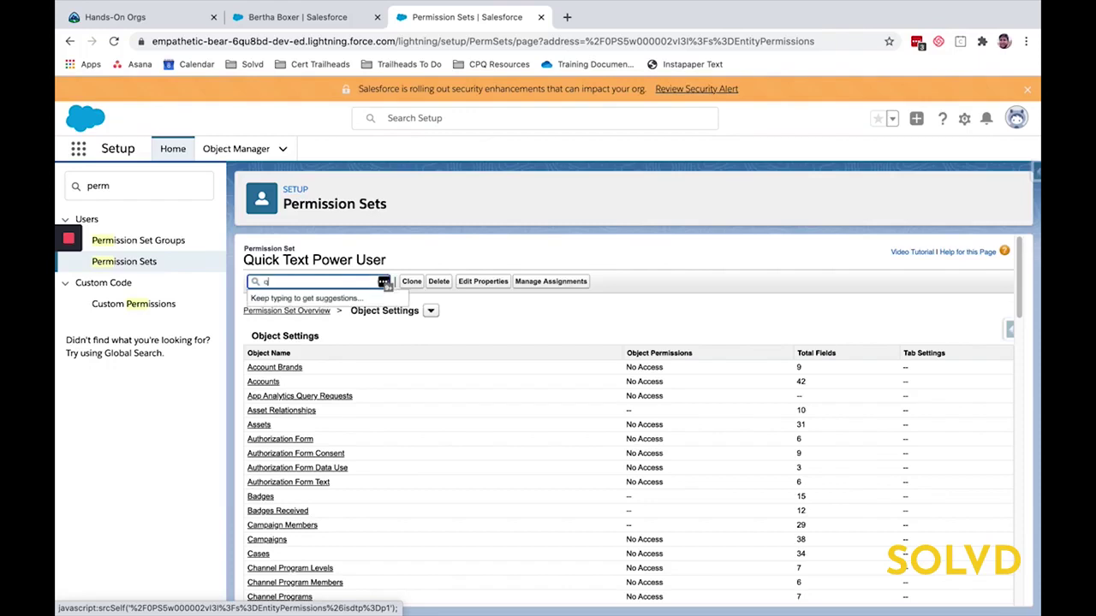
{"action": "type", "text": "uick"}
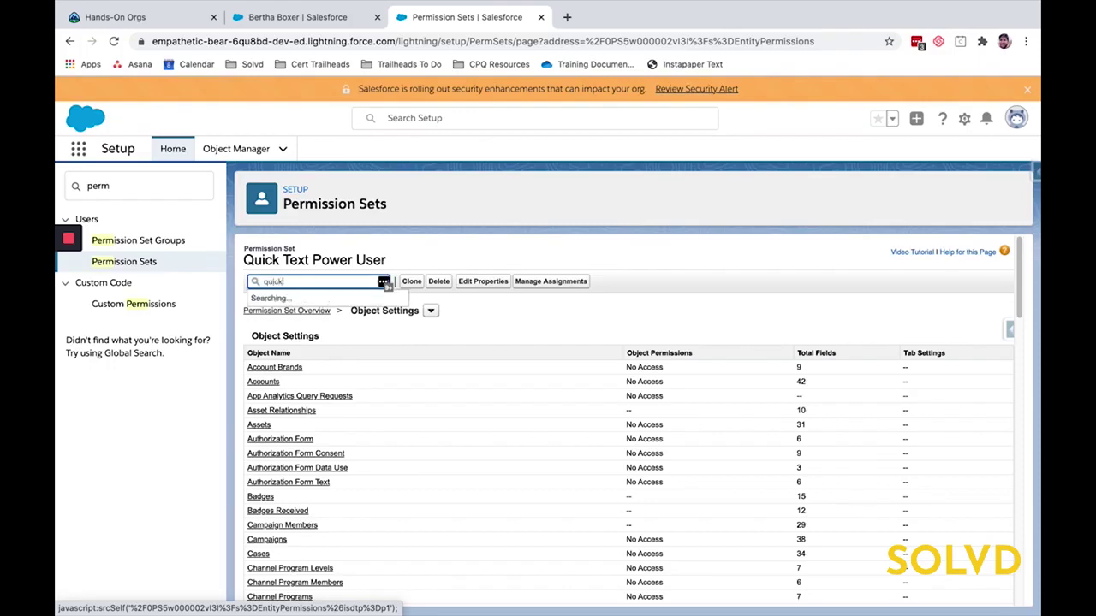
{"action": "type", "text": " t"}
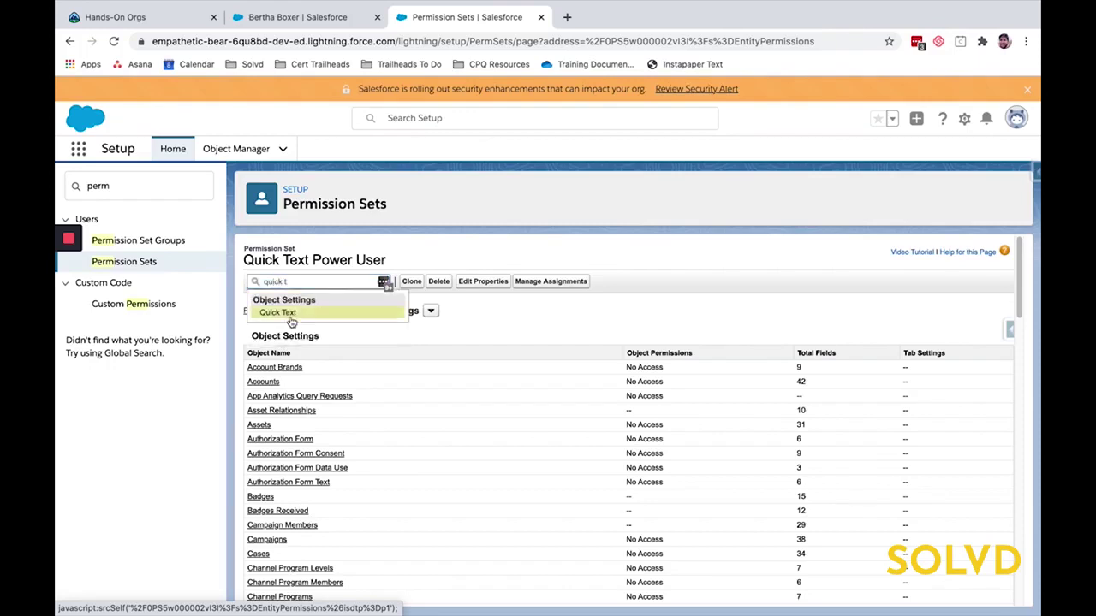
{"action": "left_click", "coordinate": [291, 321]}
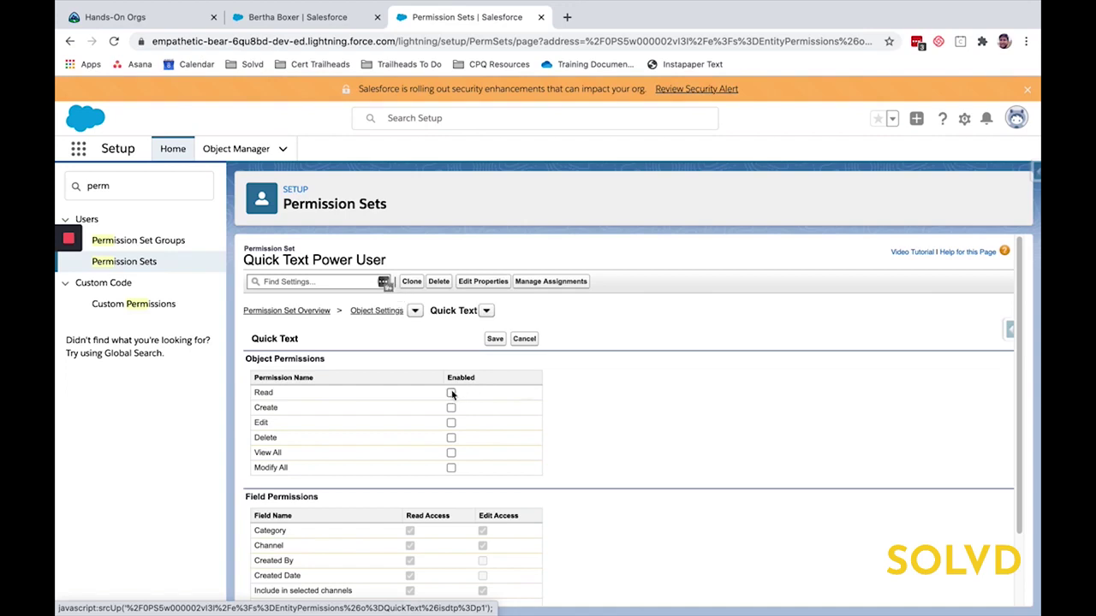
{"action": "left_click", "coordinate": [451, 394]}
{"action": "left_click", "coordinate": [451, 408]}
{"action": "left_click", "coordinate": [451, 422]}
{"action": "left_click", "coordinate": [451, 437]}
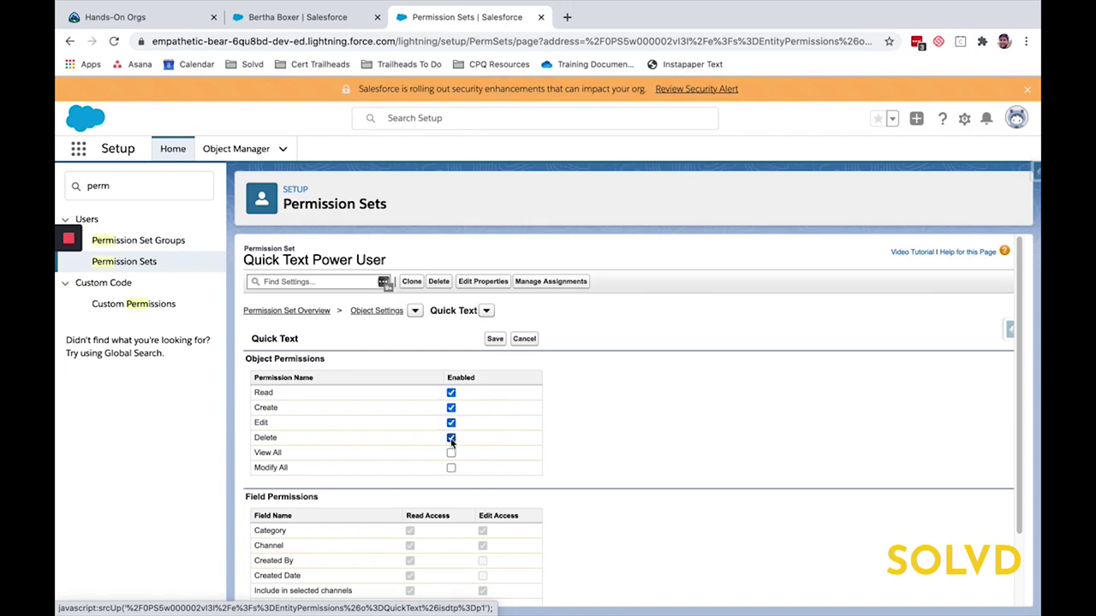
{"action": "left_click", "coordinate": [495, 339]}
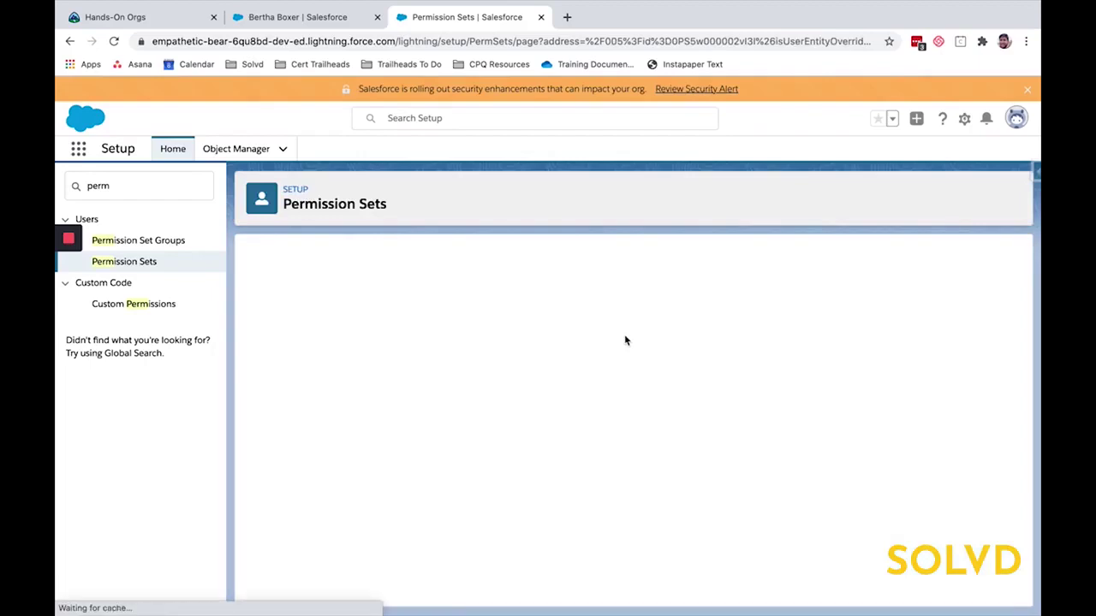
Assign the set to the administrator and sales VP users, then review the license results and close.
{"action": "left_click", "coordinate": [519, 322]}
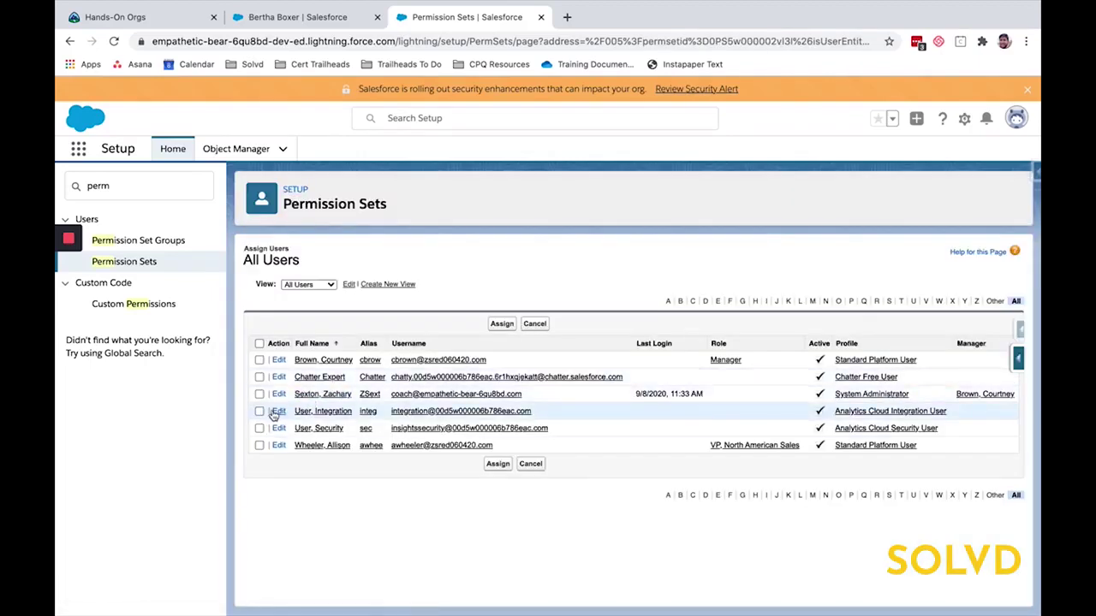
{"action": "left_click", "coordinate": [260, 395]}
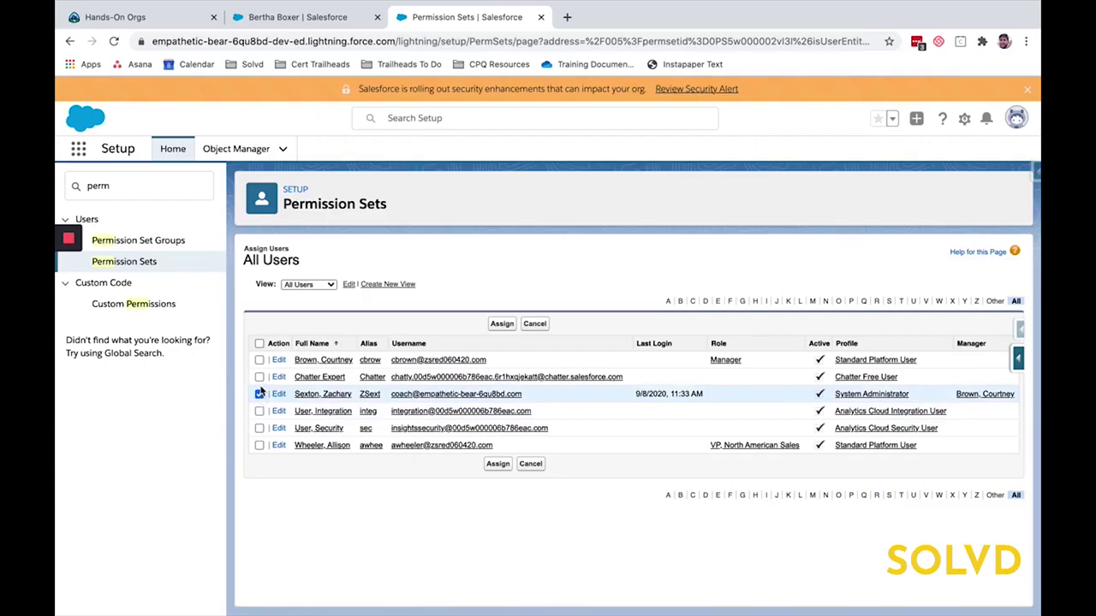
{"action": "left_click", "coordinate": [259, 445]}
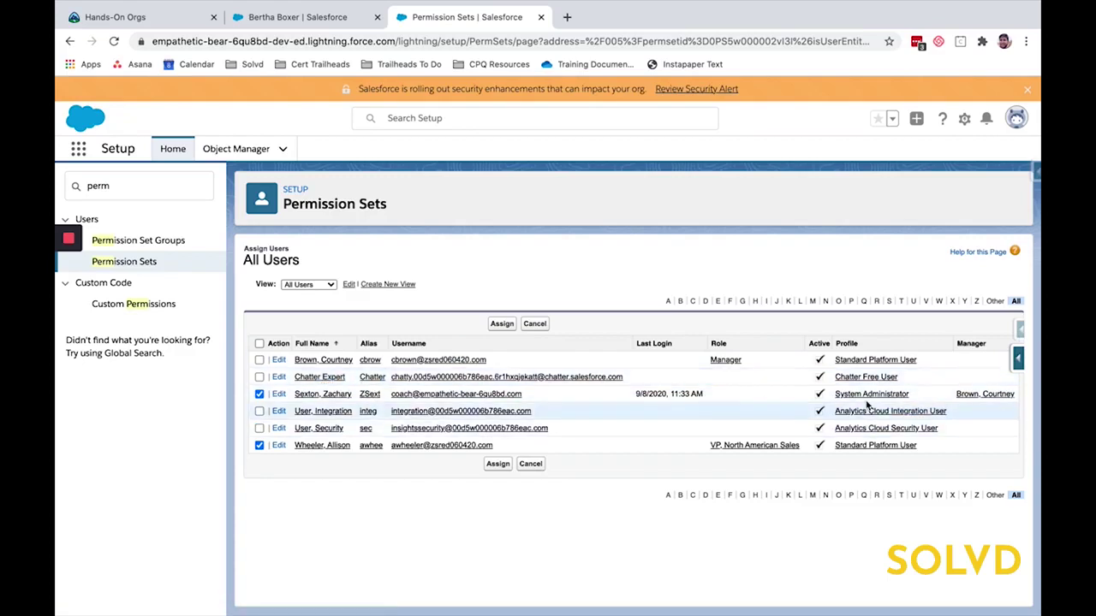
{"action": "left_click", "coordinate": [497, 466]}
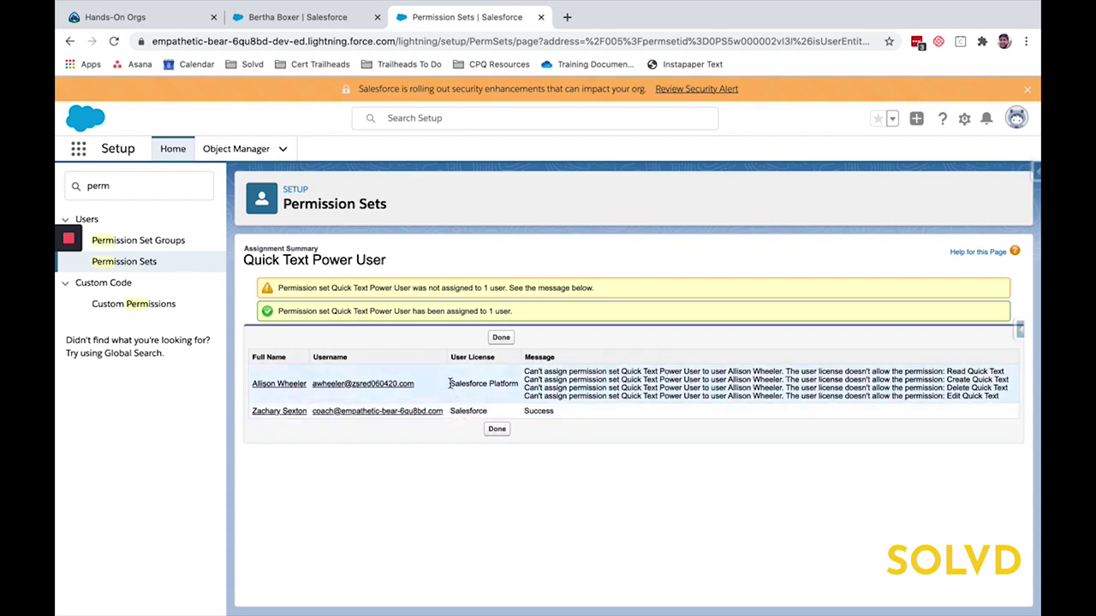
{"action": "left_click_drag", "start_coordinate": [450, 383], "coordinate": [517, 385]}
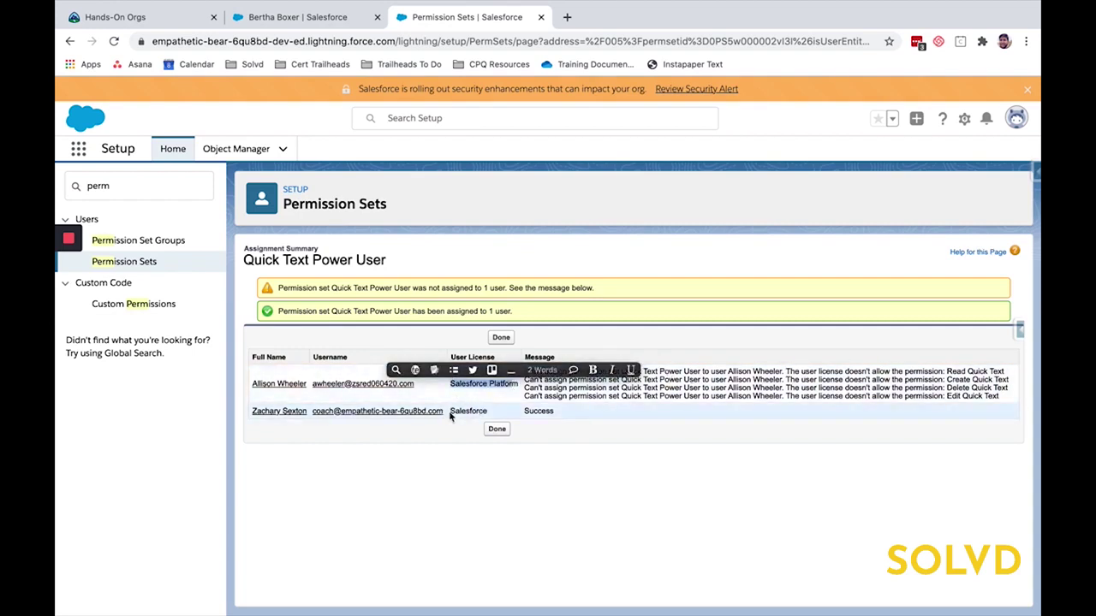
{"action": "left_click_drag", "start_coordinate": [450, 412], "coordinate": [501, 414]}
{"action": "left_click", "coordinate": [496, 429]}
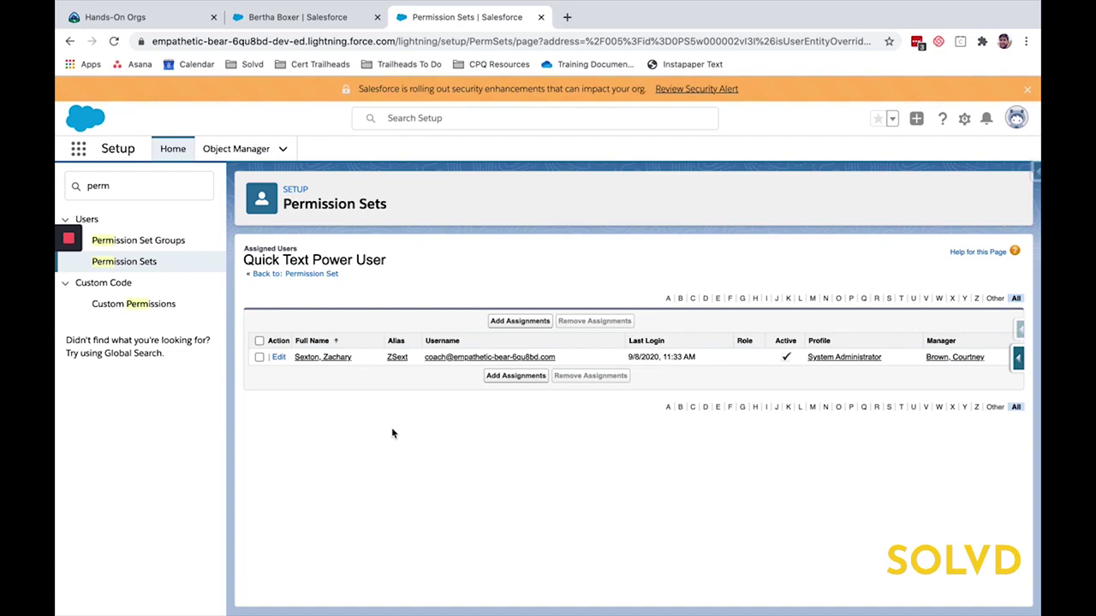
In Quick Text Settings, enable 'Share and organize quick text in folders' and save.
{"action": "double_click", "coordinate": [118, 190]}
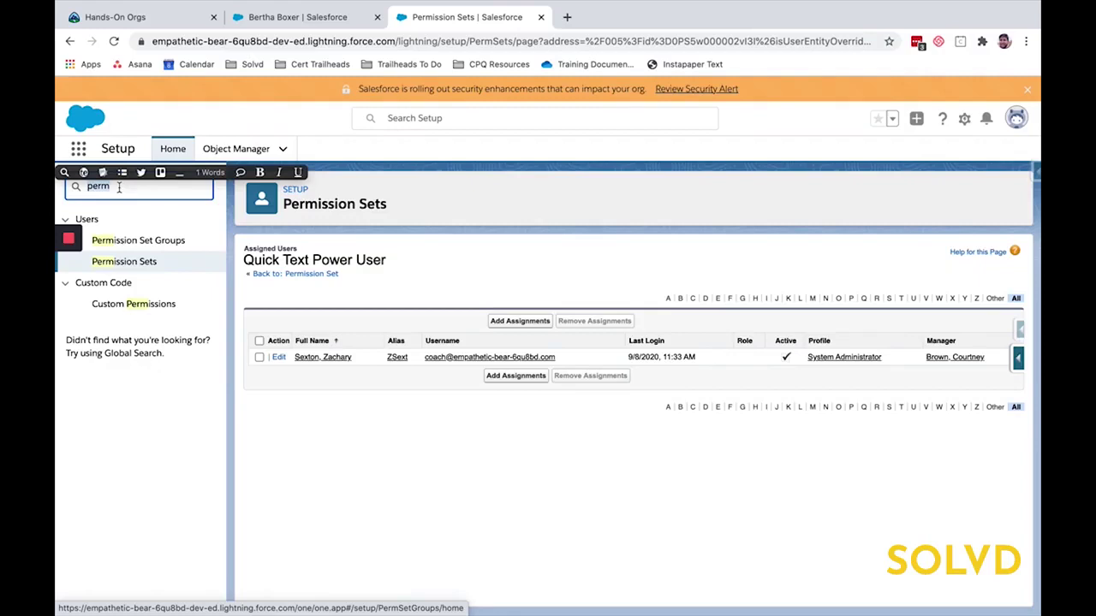
{"action": "type", "text": "quick"}
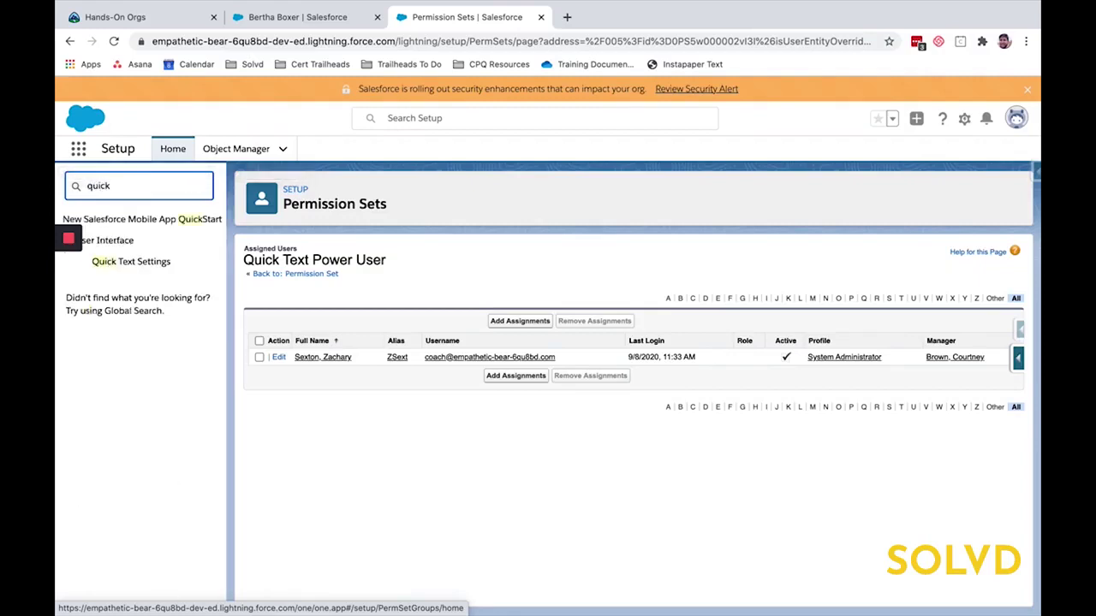
{"action": "left_click", "coordinate": [137, 261]}
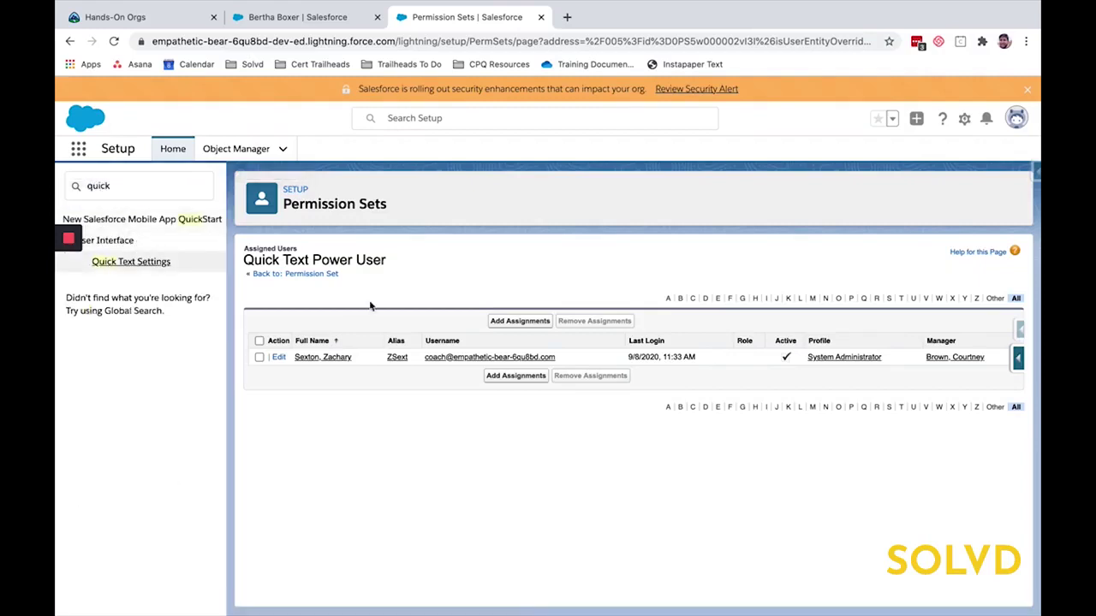
{"action": "left_click", "coordinate": [133, 266]}
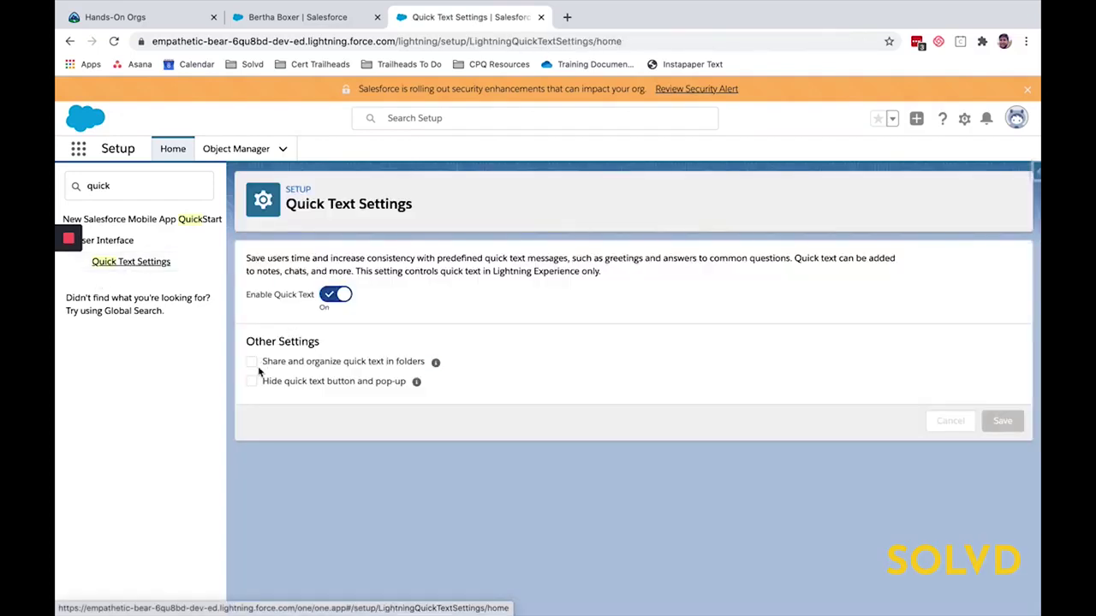
{"action": "left_click", "coordinate": [252, 362]}
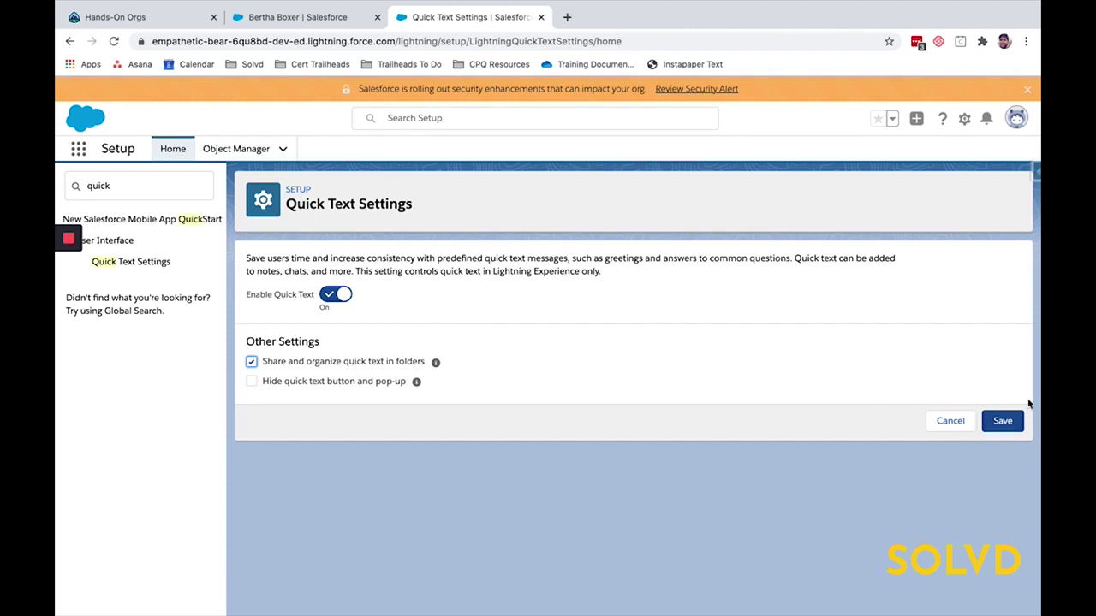
{"action": "left_click", "coordinate": [1001, 420]}
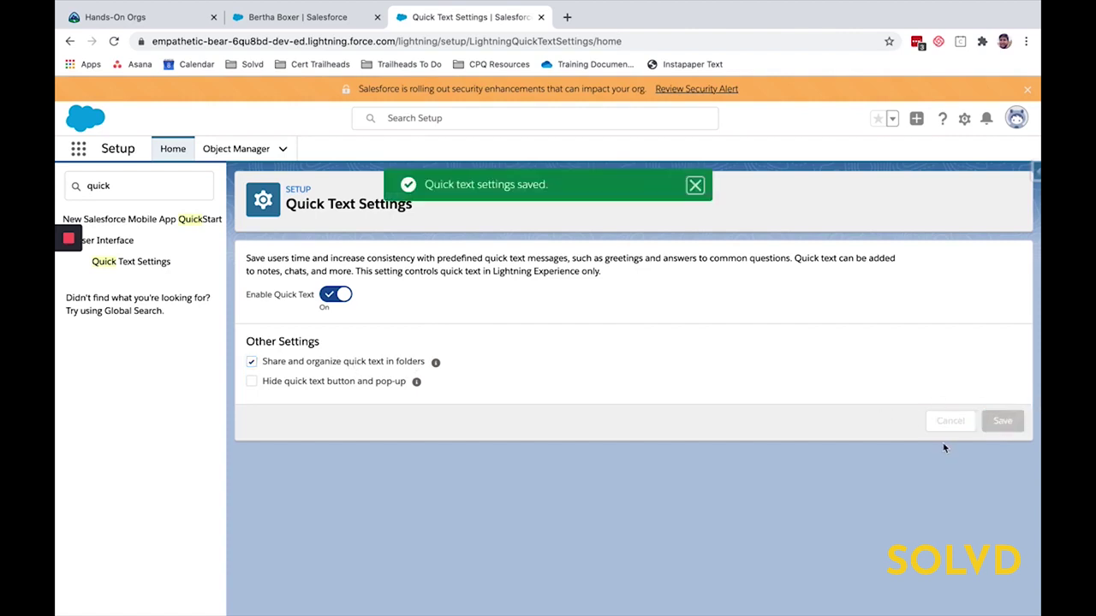
{"action": "left_click", "coordinate": [695, 189]}
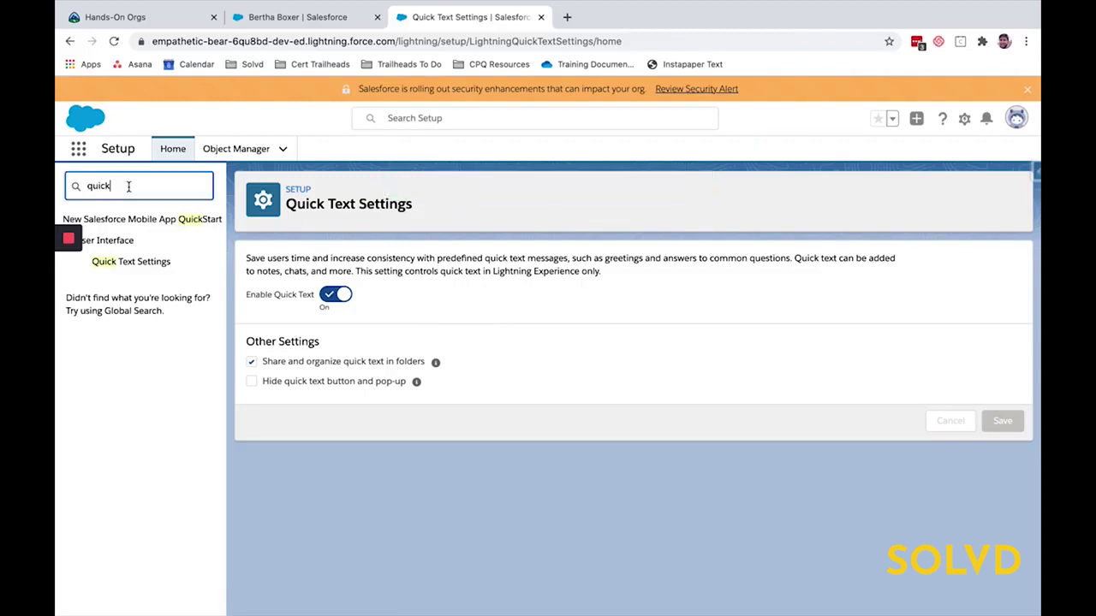
In Object Manager, search 'quick' and open Quick Text's Page Layouts > Quick Text Layout.
{"action": "left_click", "coordinate": [238, 150]}
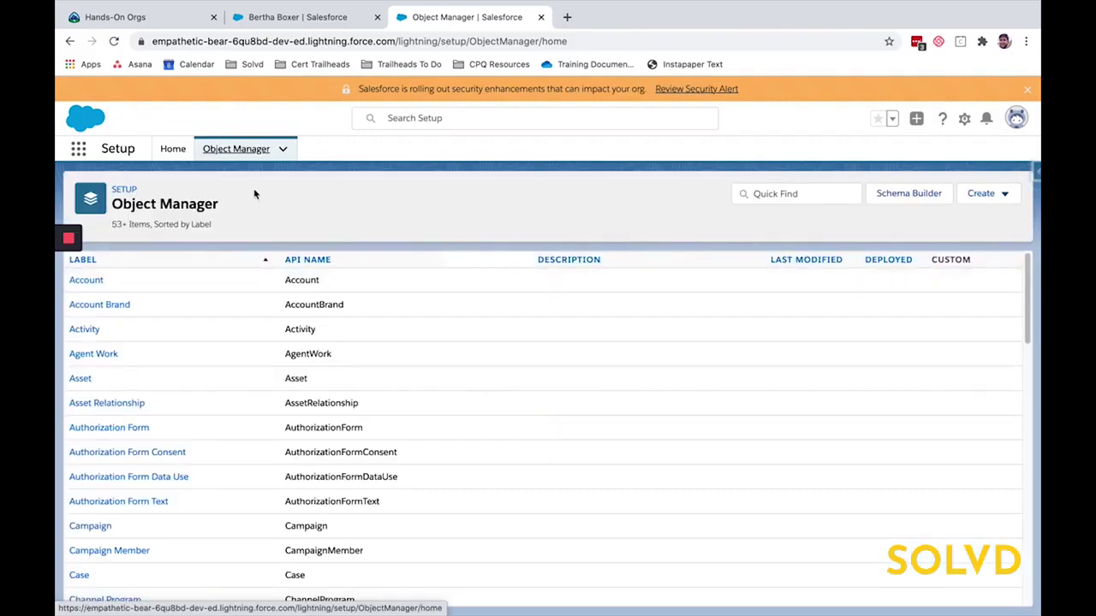
{"action": "left_click", "coordinate": [773, 194]}
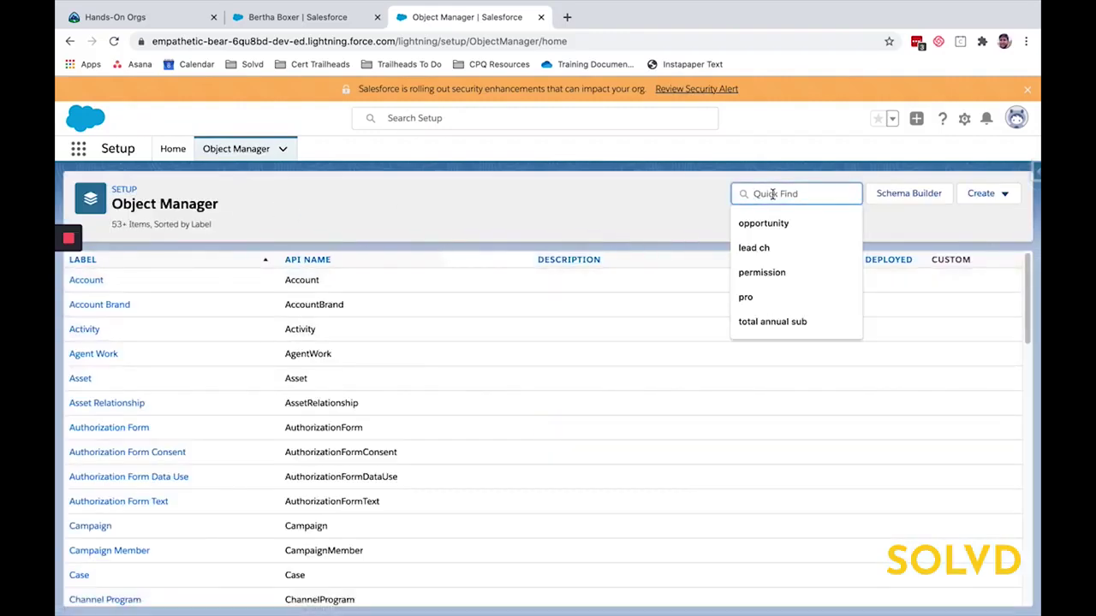
{"action": "type", "text": "qui"}
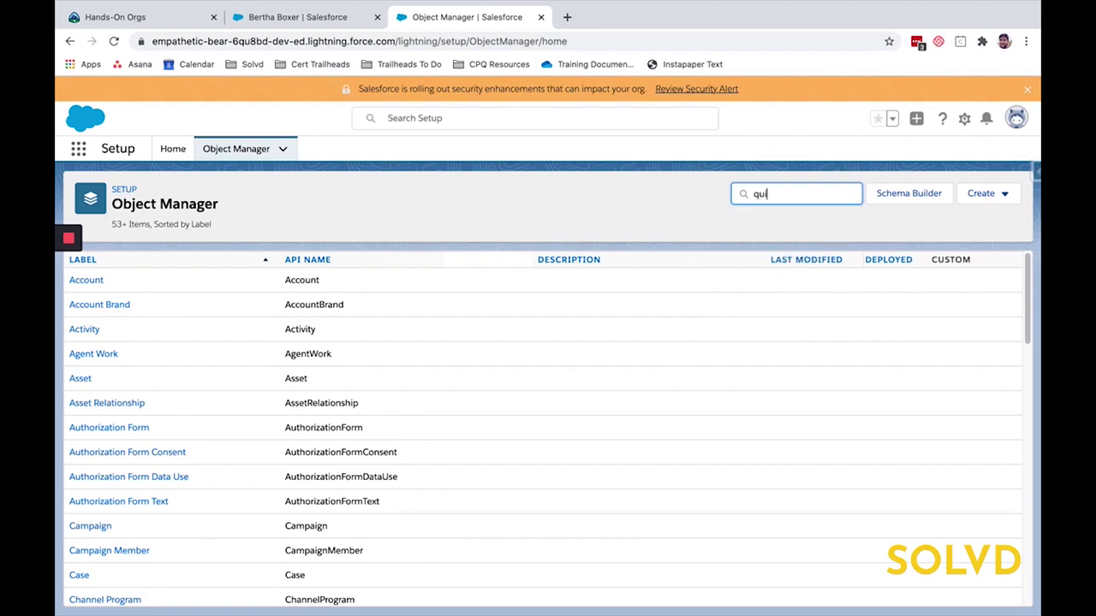
{"action": "type", "text": "ck"}
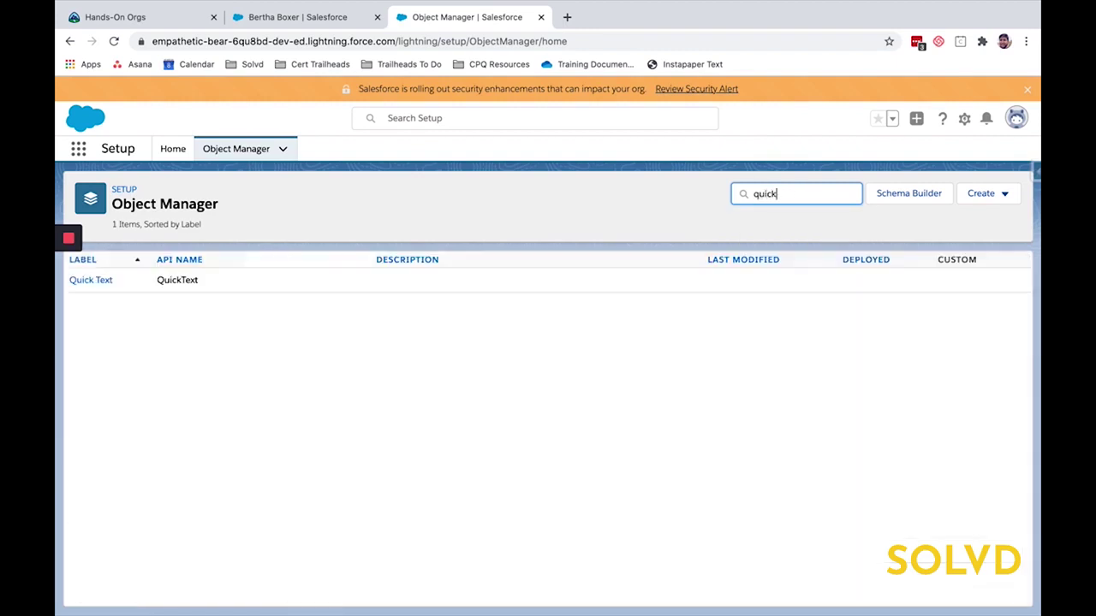
{"action": "left_click", "coordinate": [91, 281]}
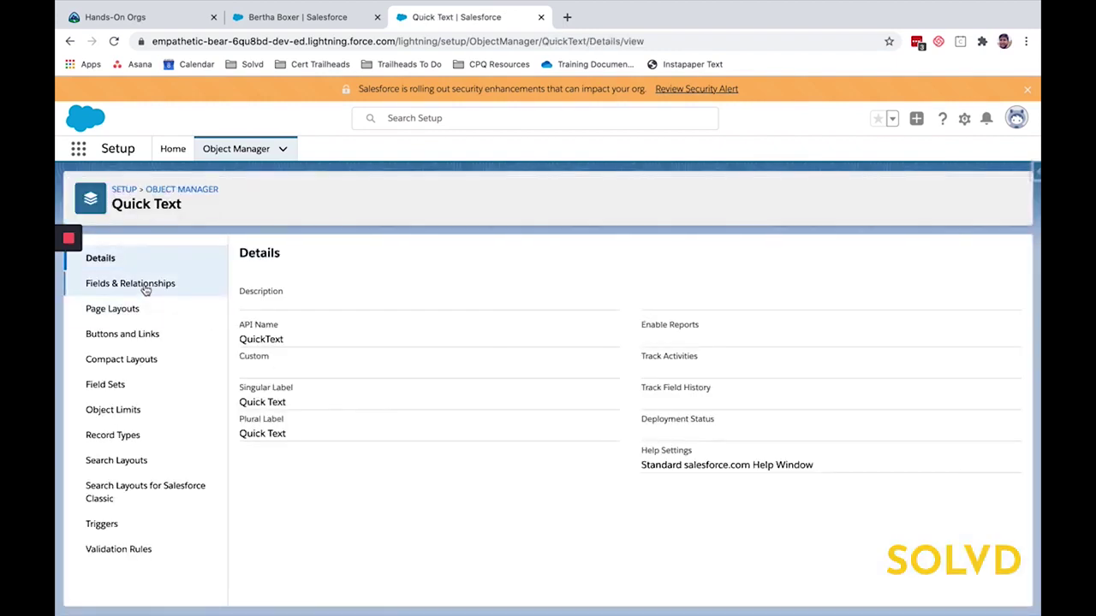
{"action": "left_click", "coordinate": [136, 310]}
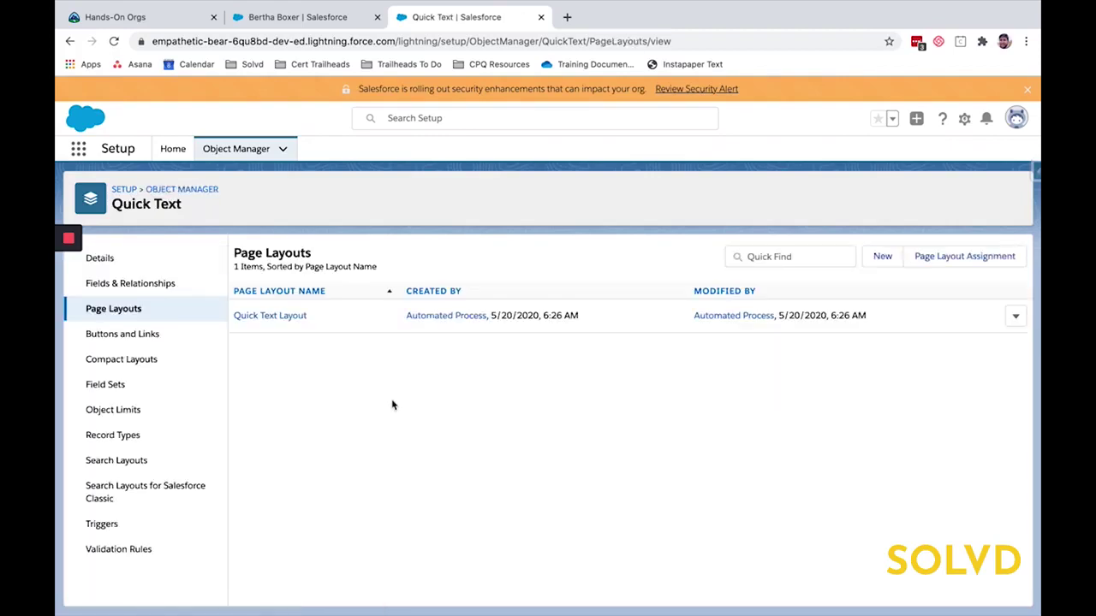
{"action": "left_click", "coordinate": [275, 317]}
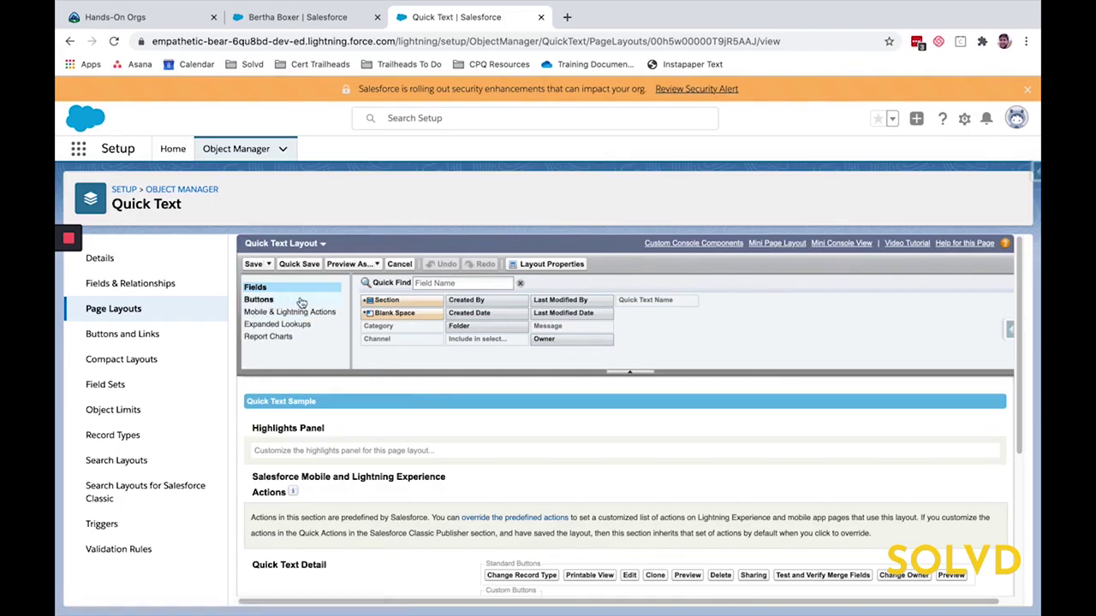
Drag the Folder field into the Quick Text Detail section and save the layout.
{"action": "scroll", "coordinate": [388, 404], "scroll_direction": "down", "scroll_amount": 1}
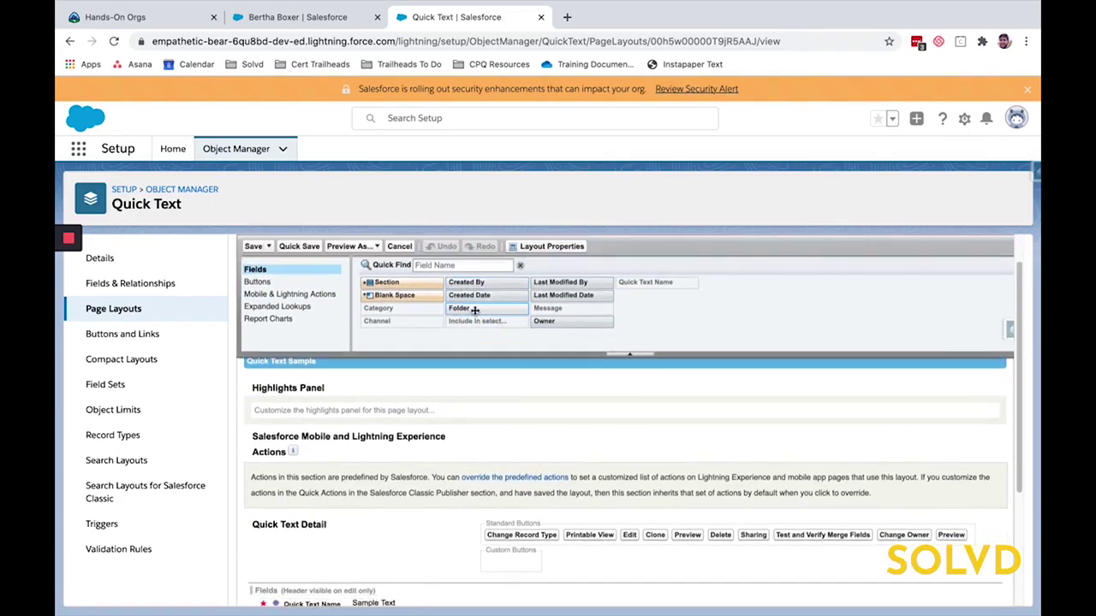
{"action": "scroll", "coordinate": [476, 321], "scroll_direction": "down", "scroll_amount": 2}
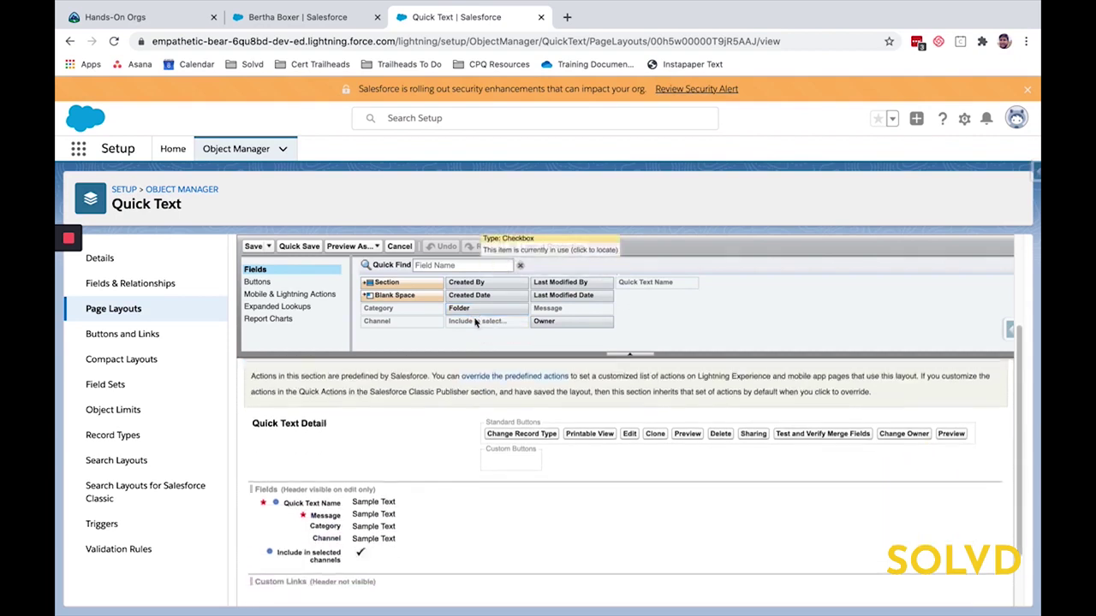
{"action": "left_click_drag", "start_coordinate": [462, 309], "coordinate": [350, 570]}
{"action": "scroll", "coordinate": [529, 510], "scroll_direction": "up", "scroll_amount": 3}
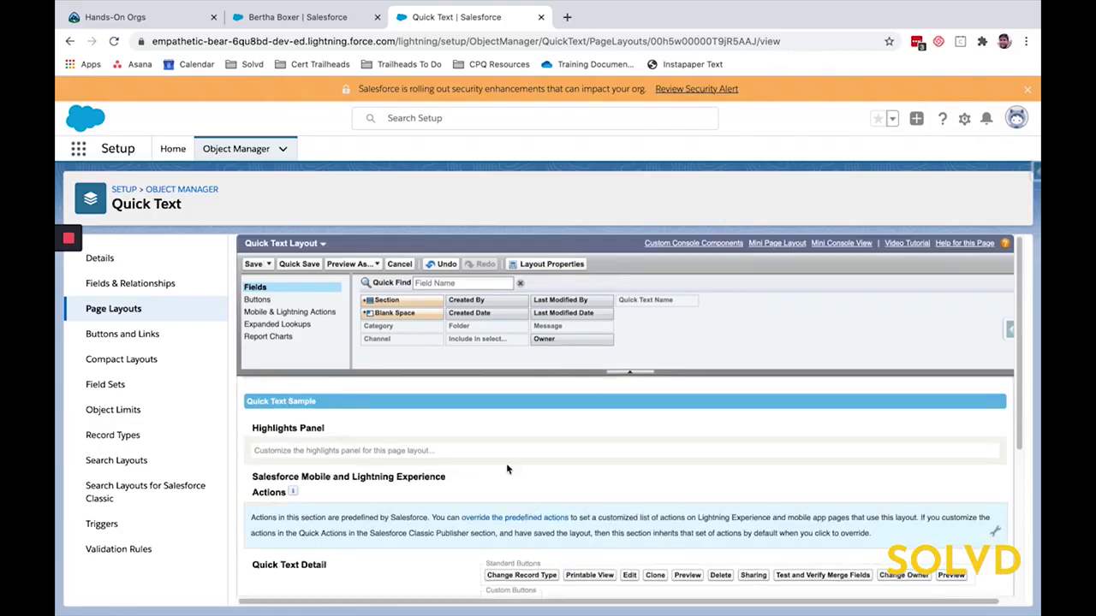
{"action": "left_click", "coordinate": [253, 264]}
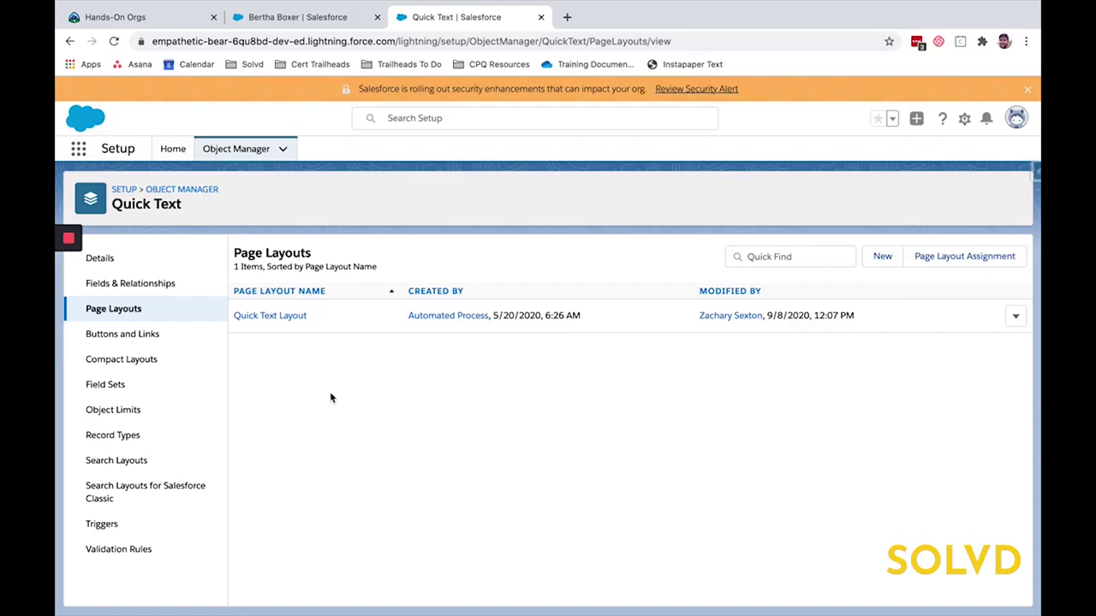
From the lead tab, find Quick Text in the App Launcher and start a new quick text.
{"action": "left_click", "coordinate": [285, 19]}
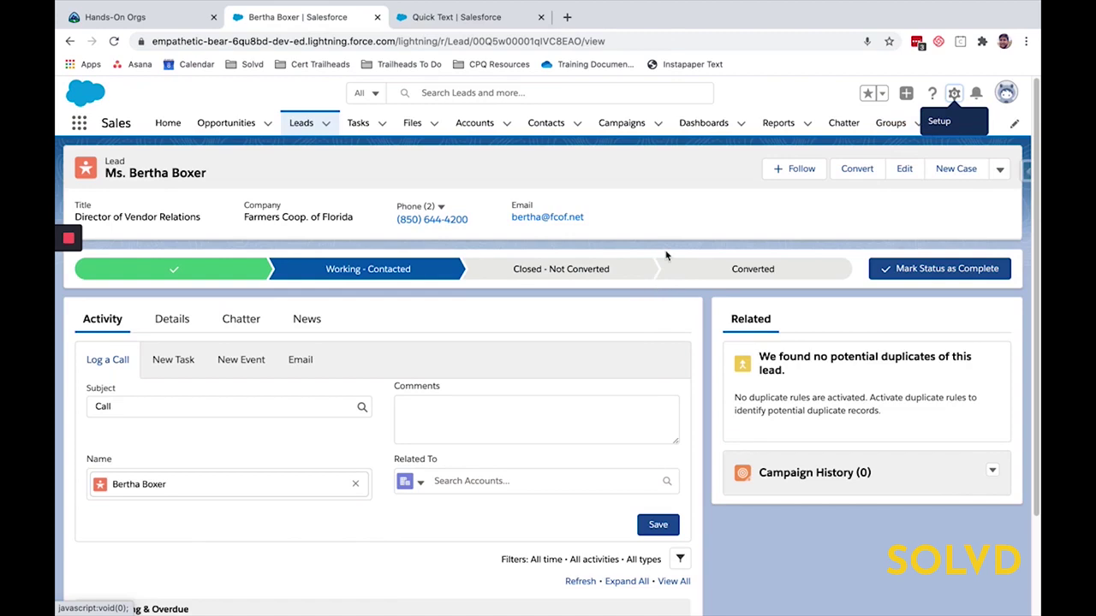
{"action": "left_click", "coordinate": [79, 122]}
{"action": "type", "text": "quc"}
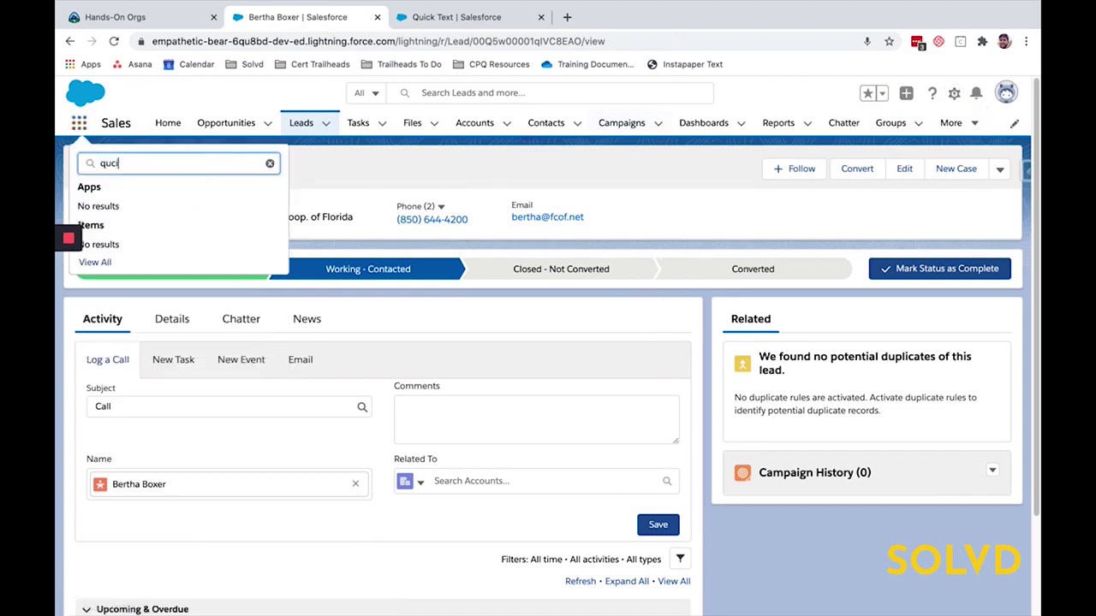
{"action": "type", "text": "i"}
{"action": "type", "text": "t"}
{"action": "key", "text": "BackSpace"}
{"action": "key", "text": "BackSpace"}
{"action": "type", "text": "ick"}
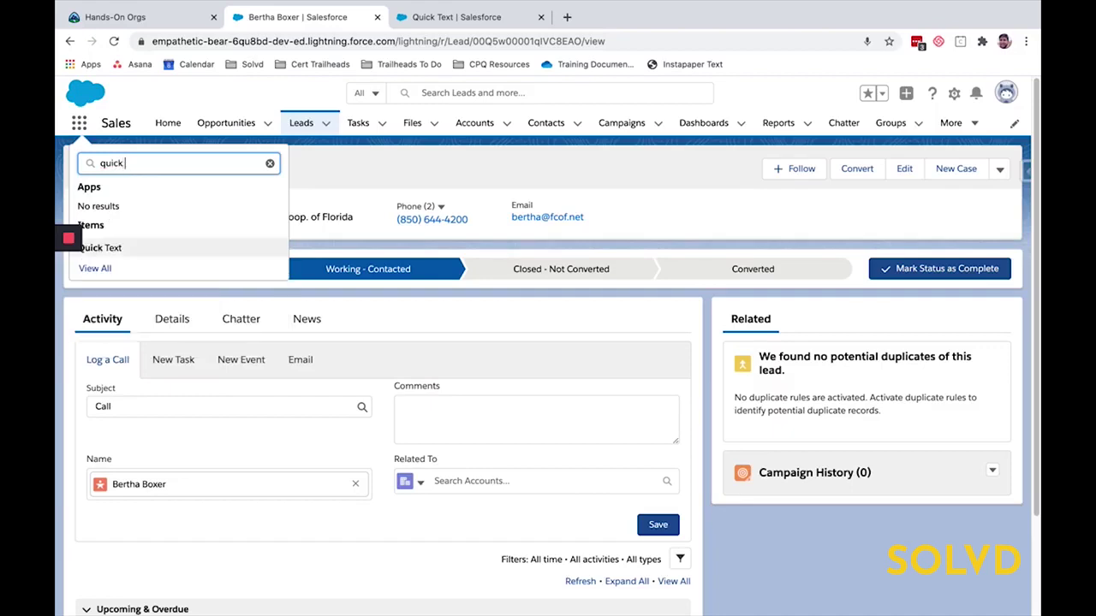
{"action": "left_click", "coordinate": [100, 247]}
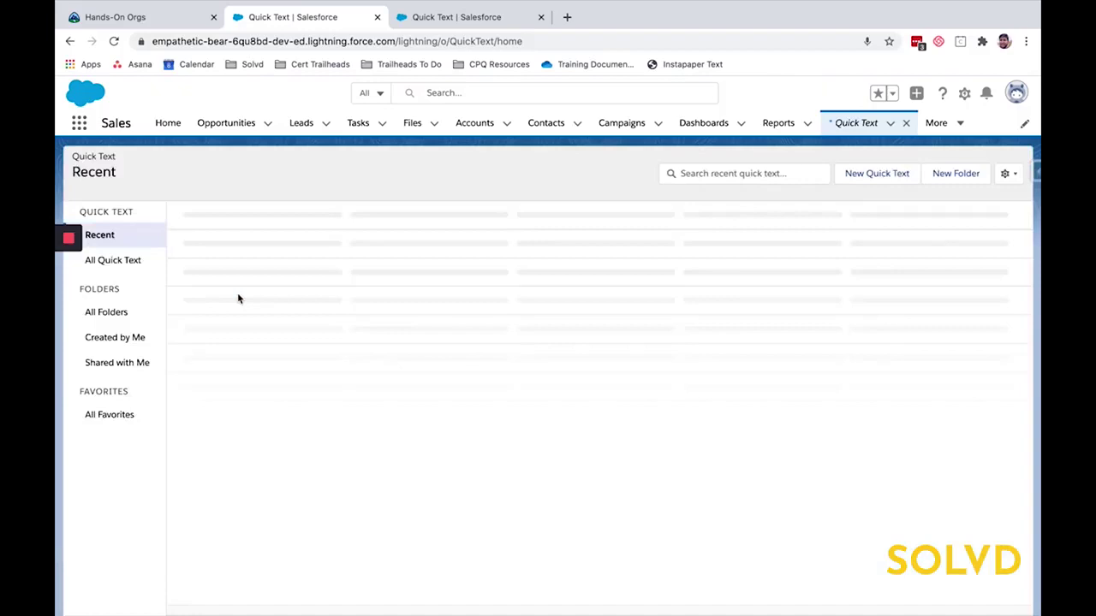
{"action": "left_click", "coordinate": [872, 175]}
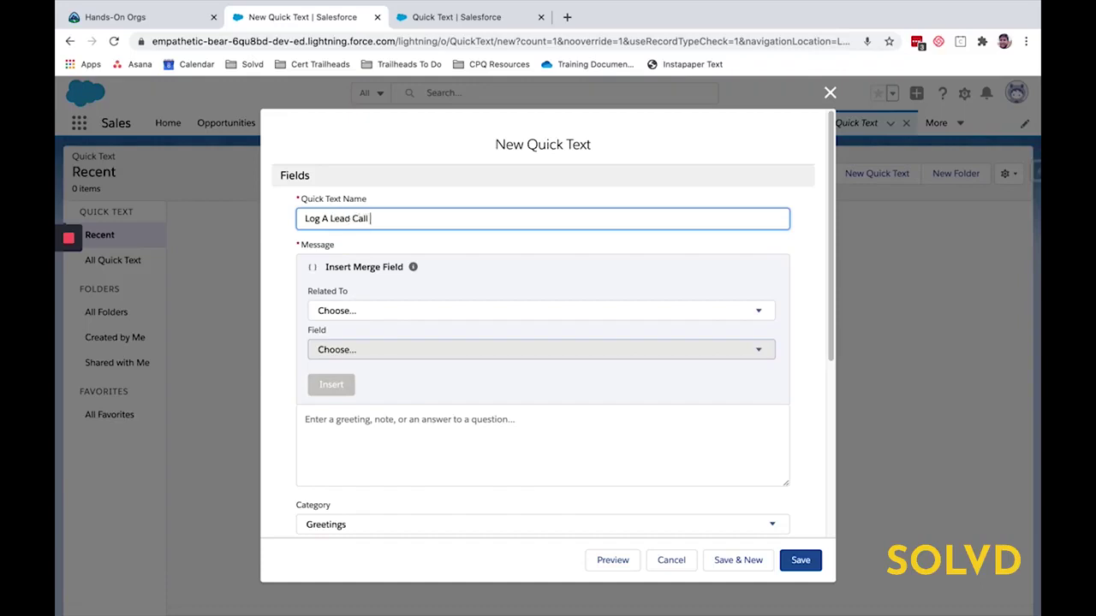
Paste the prepared message and set the channels to Phone and Task, removing Email.
{"action": "left_click", "coordinate": [359, 439]}
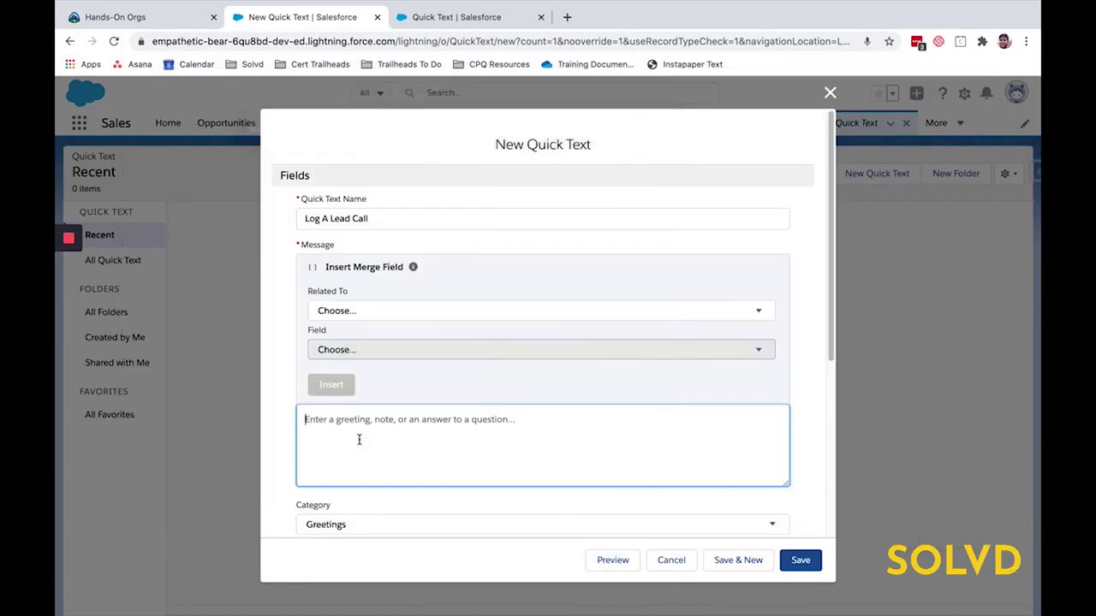
{"action": "type", "text": "Goals, Plans, Challenges, Timeline, Budget, Authority, Negative Consequences & Positive Implications"}
{"action": "scroll", "coordinate": [394, 428], "scroll_direction": "down", "scroll_amount": 1}
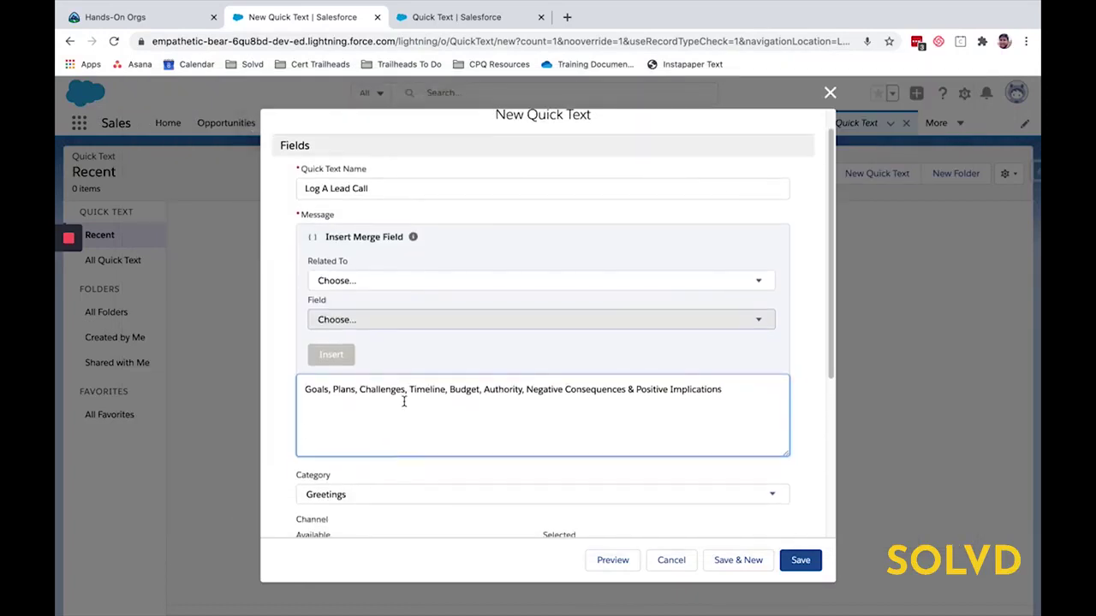
{"action": "scroll", "coordinate": [502, 418], "scroll_direction": "down", "scroll_amount": 5}
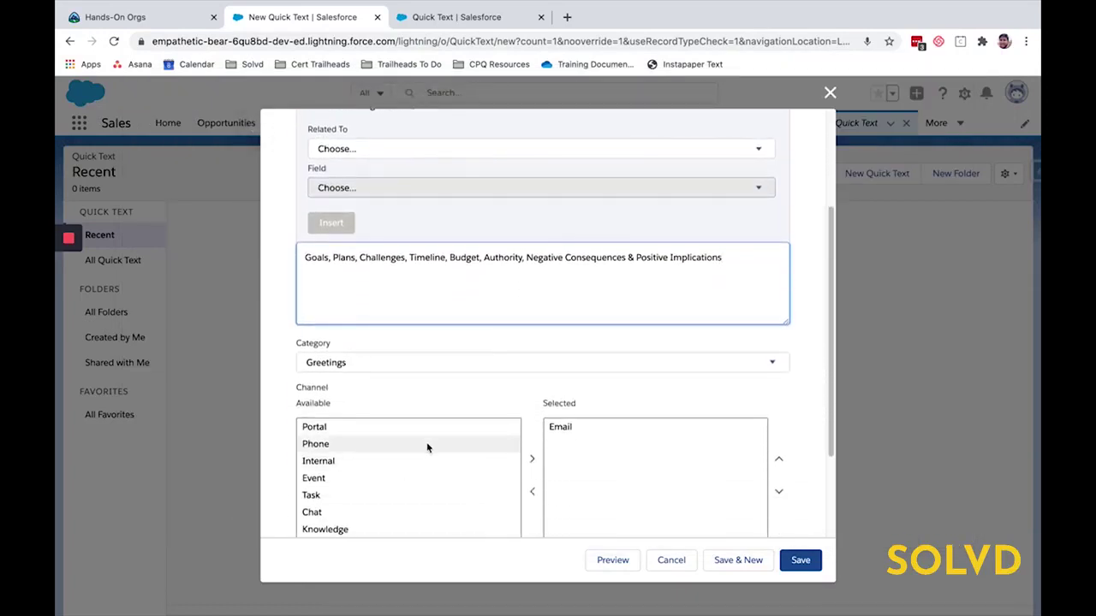
{"action": "scroll", "coordinate": [426, 442], "scroll_direction": "down", "scroll_amount": 1}
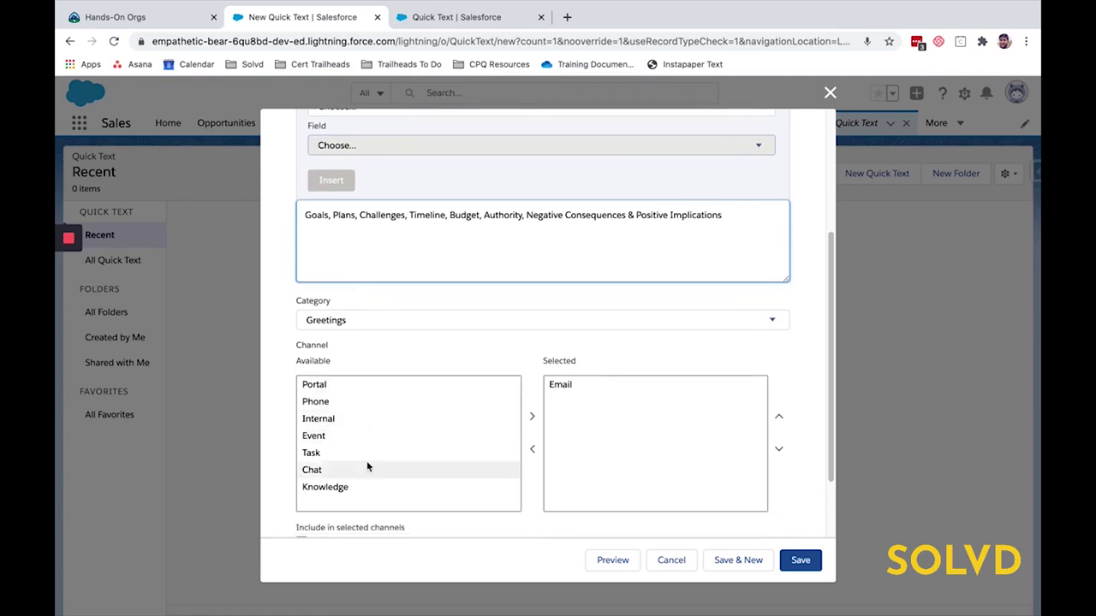
{"action": "scroll", "coordinate": [365, 454], "scroll_direction": "down", "scroll_amount": 1}
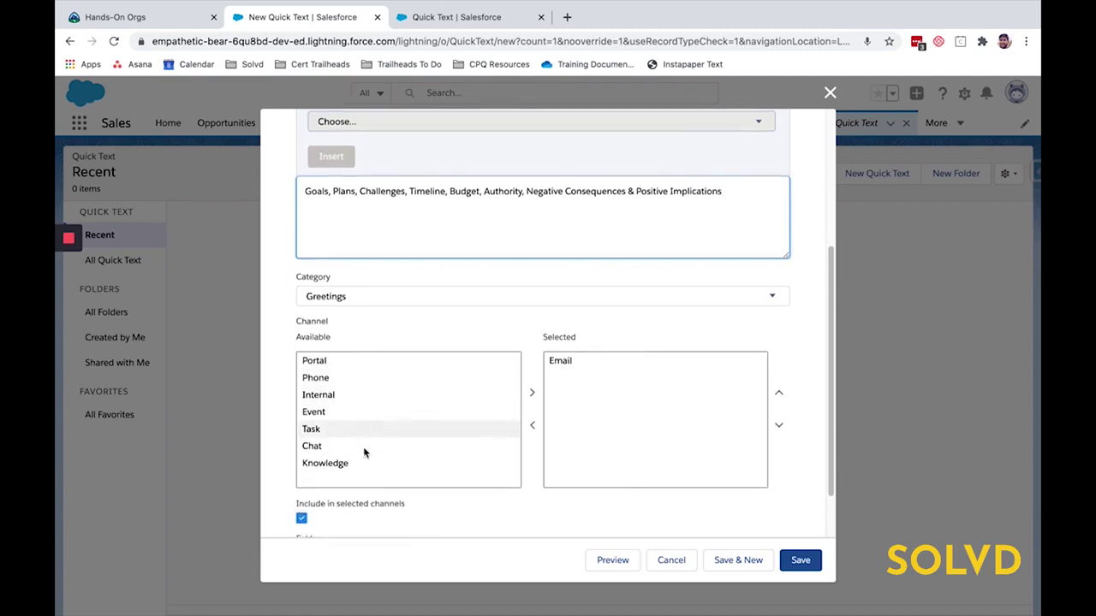
{"action": "left_click", "coordinate": [354, 375]}
{"action": "left_click", "coordinate": [531, 390]}
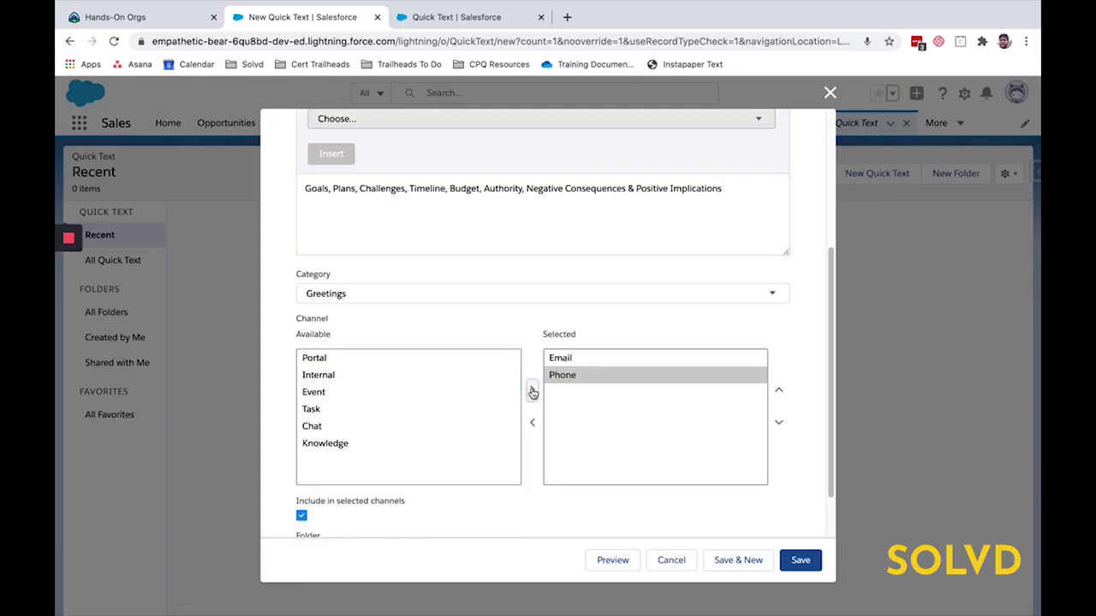
{"action": "left_click", "coordinate": [392, 409]}
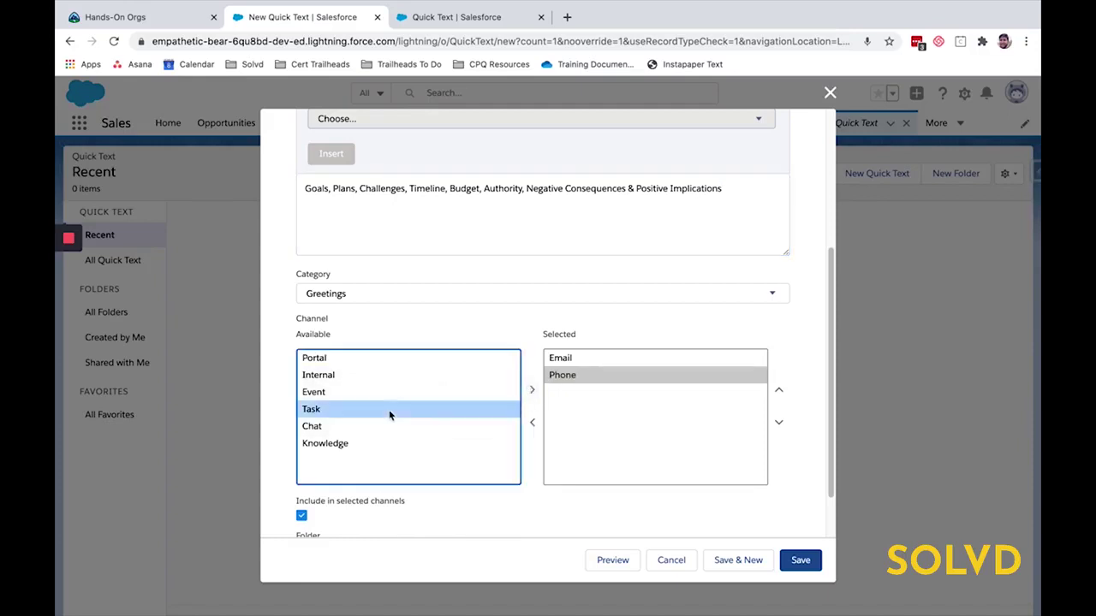
{"action": "left_click", "coordinate": [532, 390]}
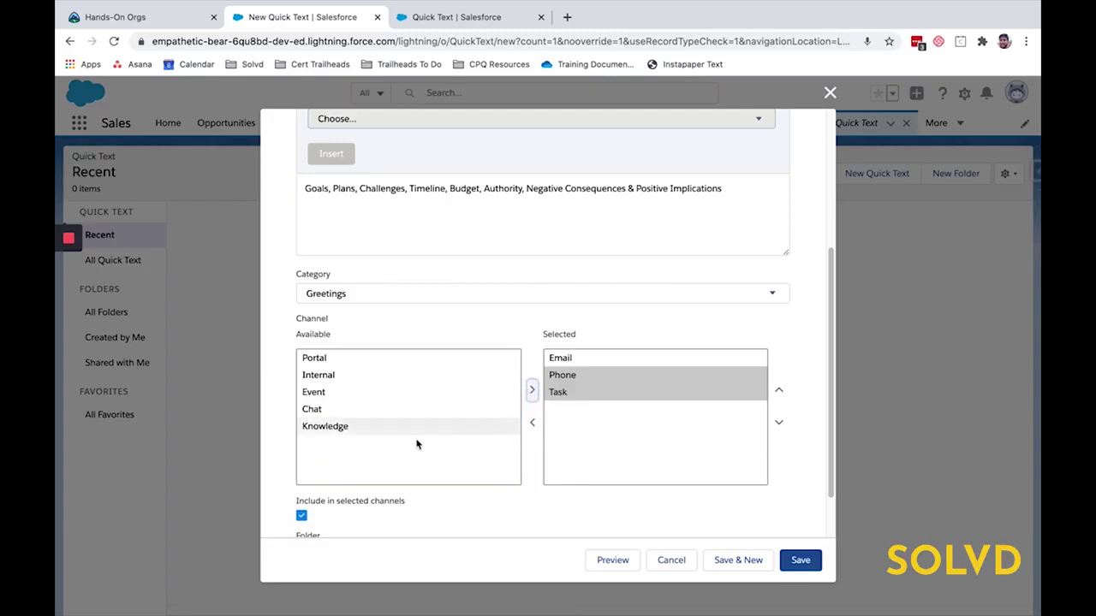
{"action": "left_click", "coordinate": [554, 361]}
{"action": "left_click", "coordinate": [533, 423]}
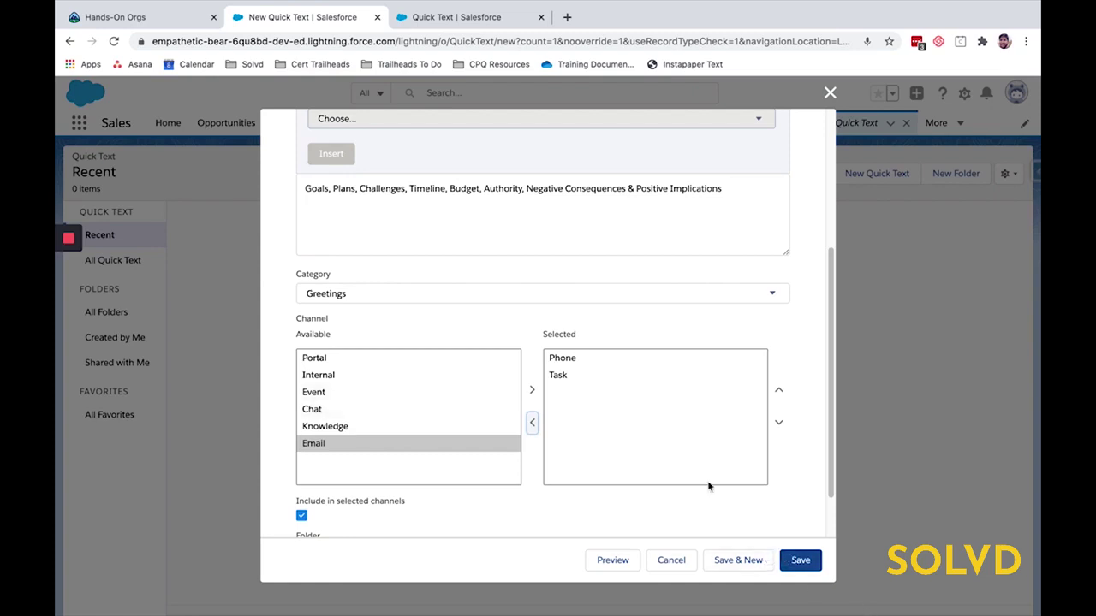
Set the category to Closings and bring up the folder chooser.
{"action": "scroll", "coordinate": [454, 309], "scroll_direction": "up", "scroll_amount": 1}
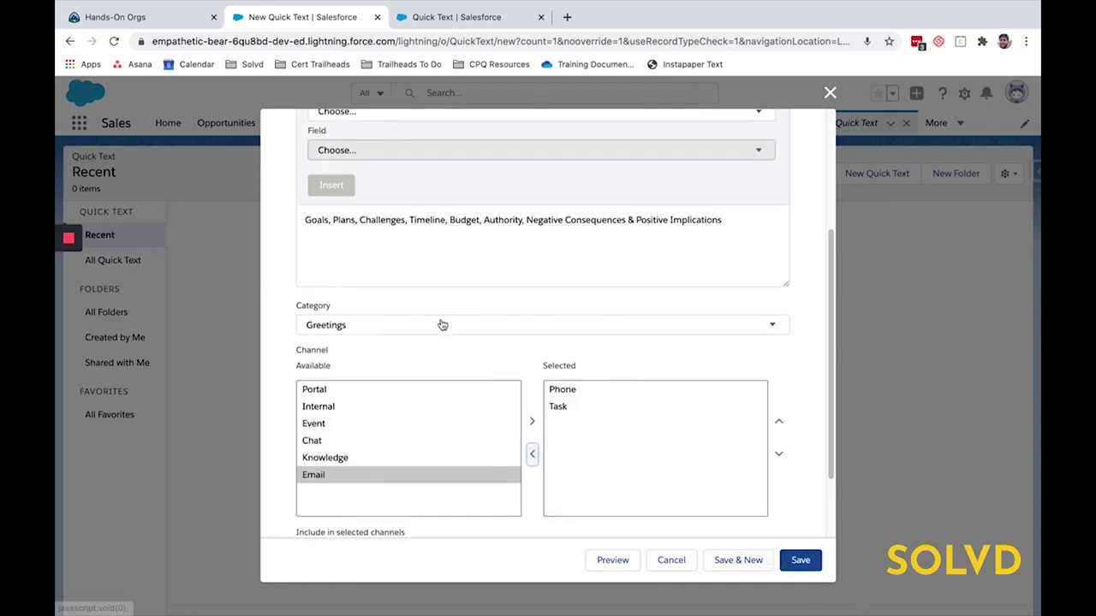
{"action": "left_click", "coordinate": [441, 325]}
{"action": "left_click", "coordinate": [385, 421]}
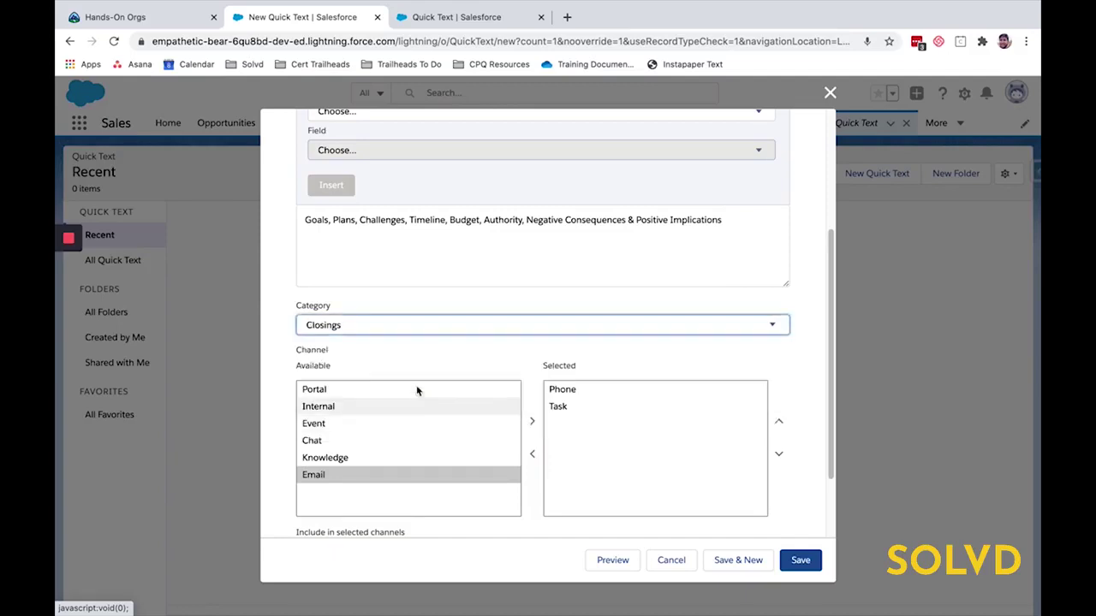
{"action": "scroll", "coordinate": [471, 382], "scroll_direction": "down", "scroll_amount": 3}
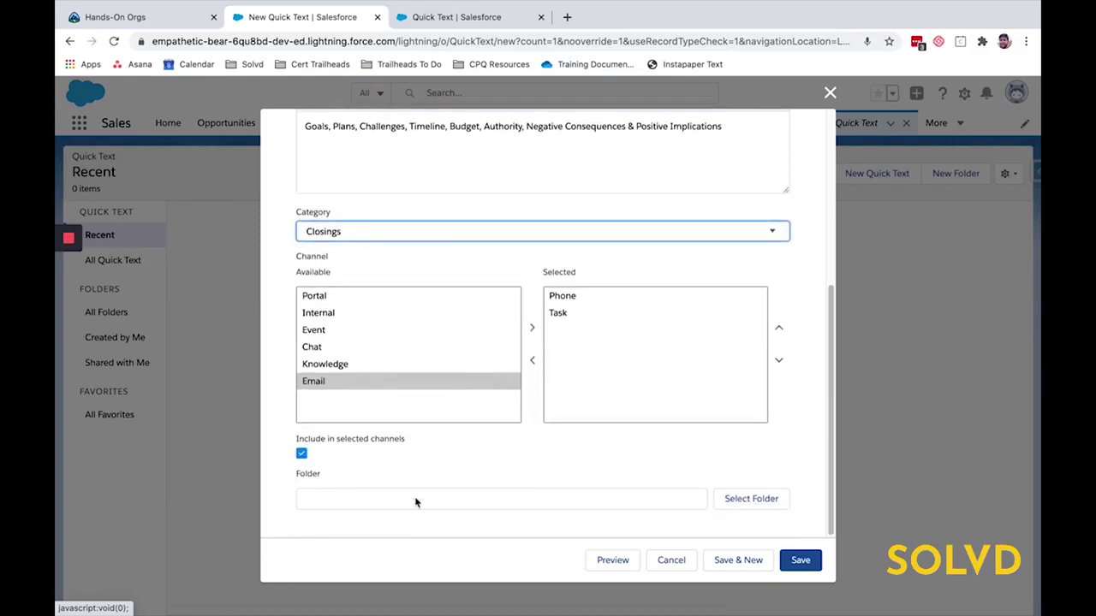
{"action": "left_click", "coordinate": [433, 503]}
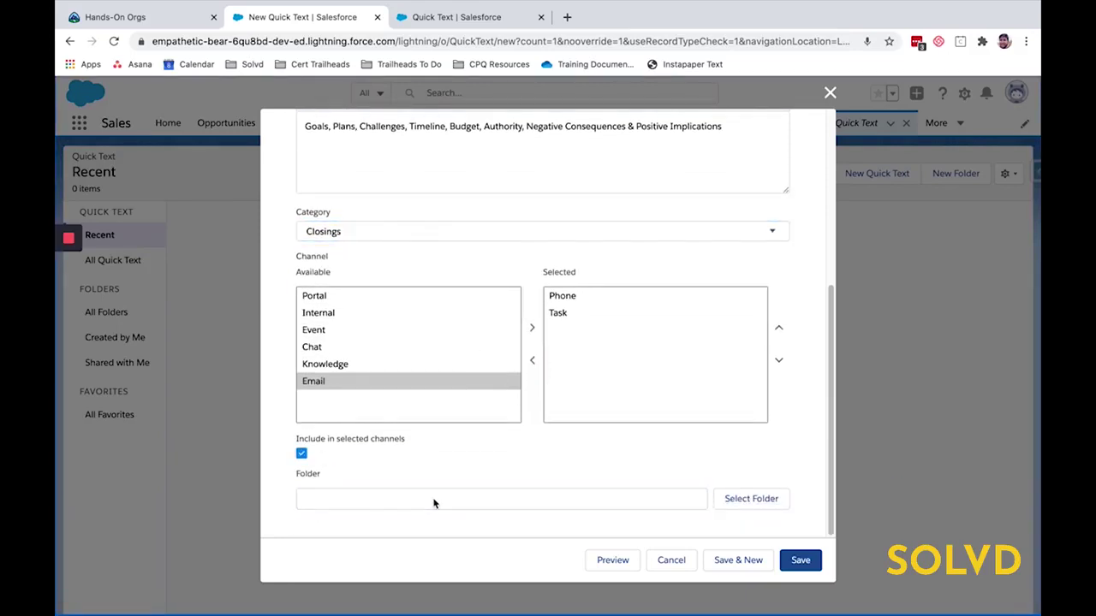
{"action": "left_click", "coordinate": [719, 499]}
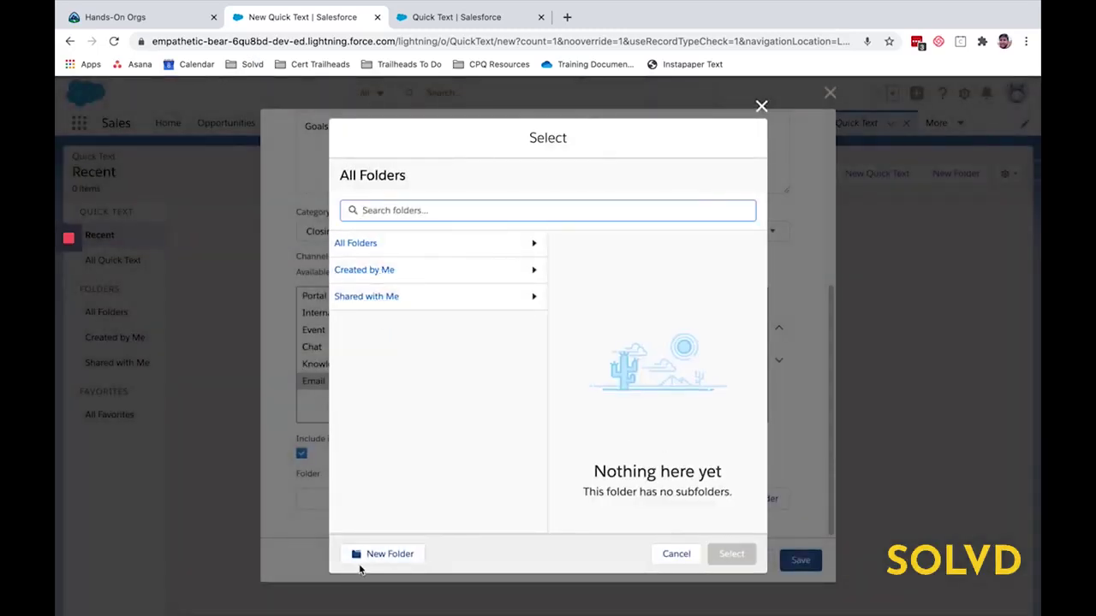
Create a new quick text folder labelled Sales.
{"action": "left_click", "coordinate": [398, 556]}
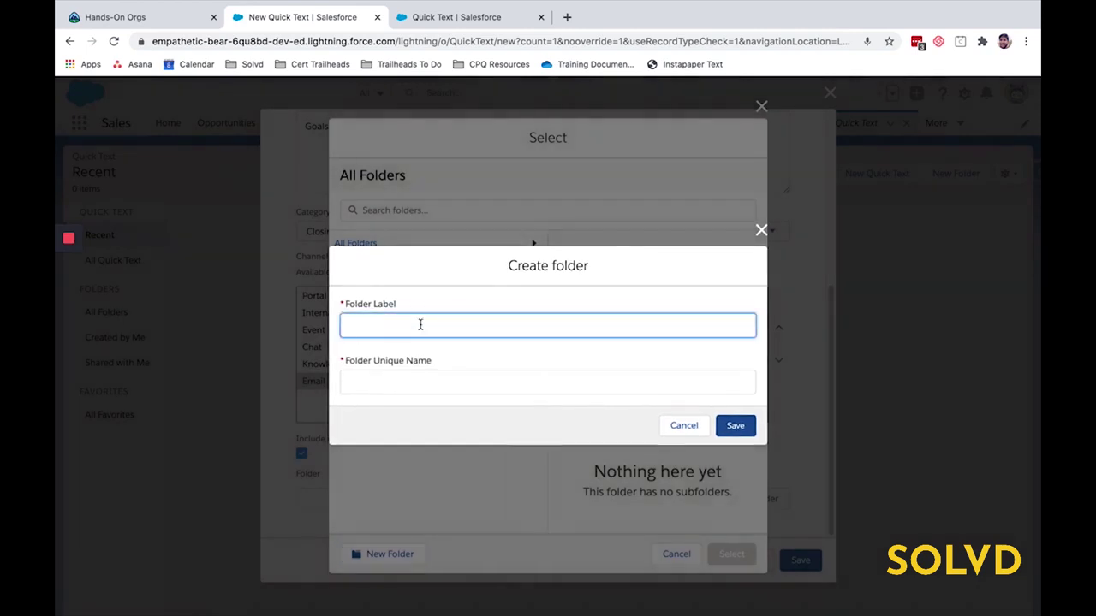
{"action": "type", "text": "Sales"}
{"action": "key", "text": "Tab"}
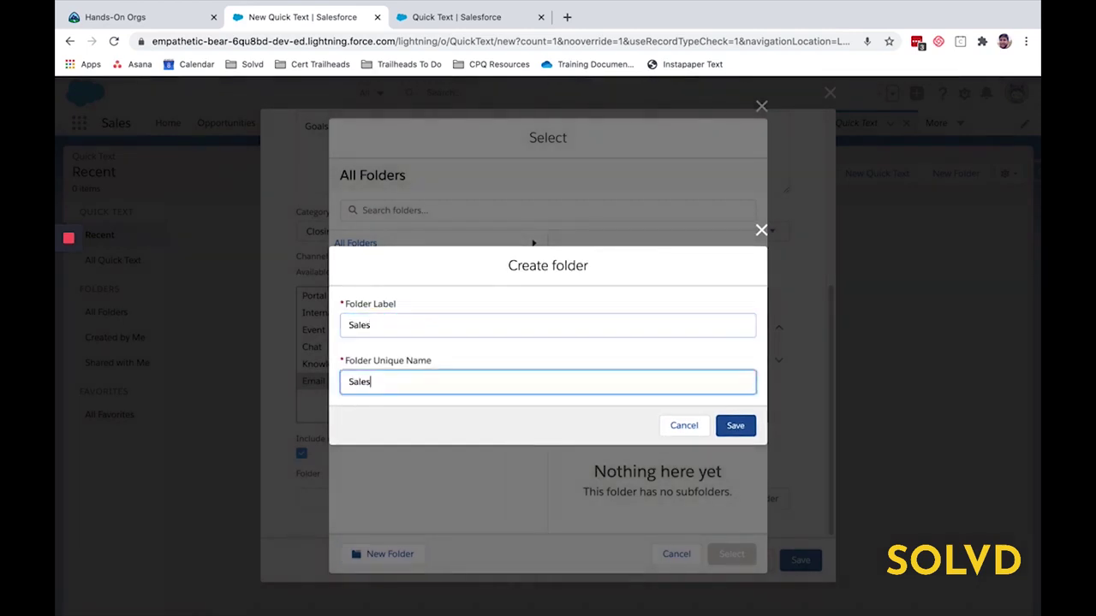
{"action": "left_click", "coordinate": [735, 434]}
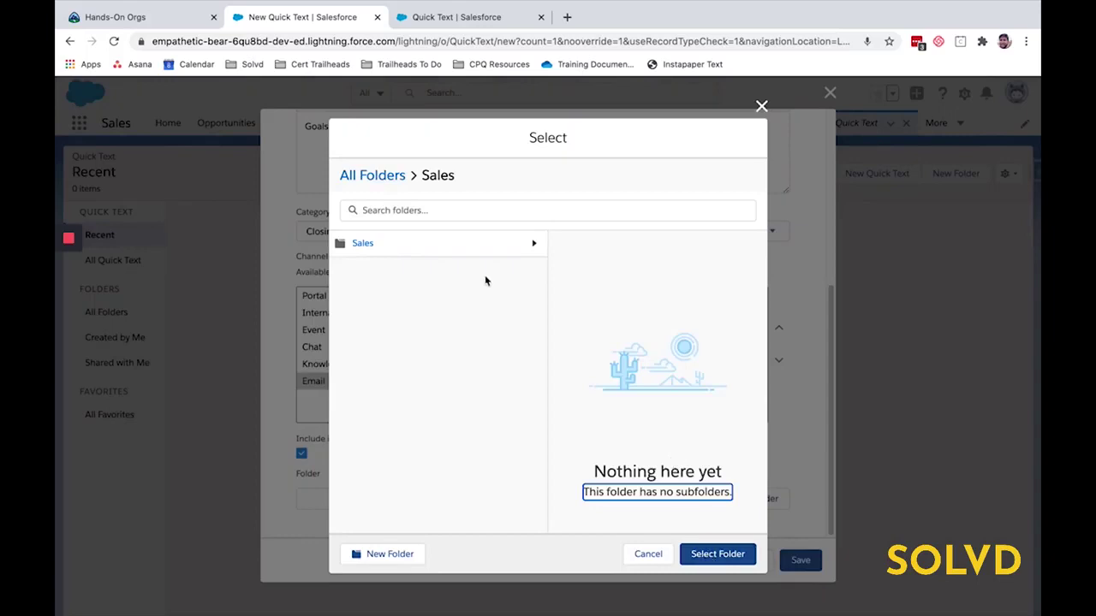
Assign the quick text to the Sales folder and save it as Log A Lead Call.
{"action": "left_click", "coordinate": [442, 248]}
{"action": "left_click", "coordinate": [704, 555]}
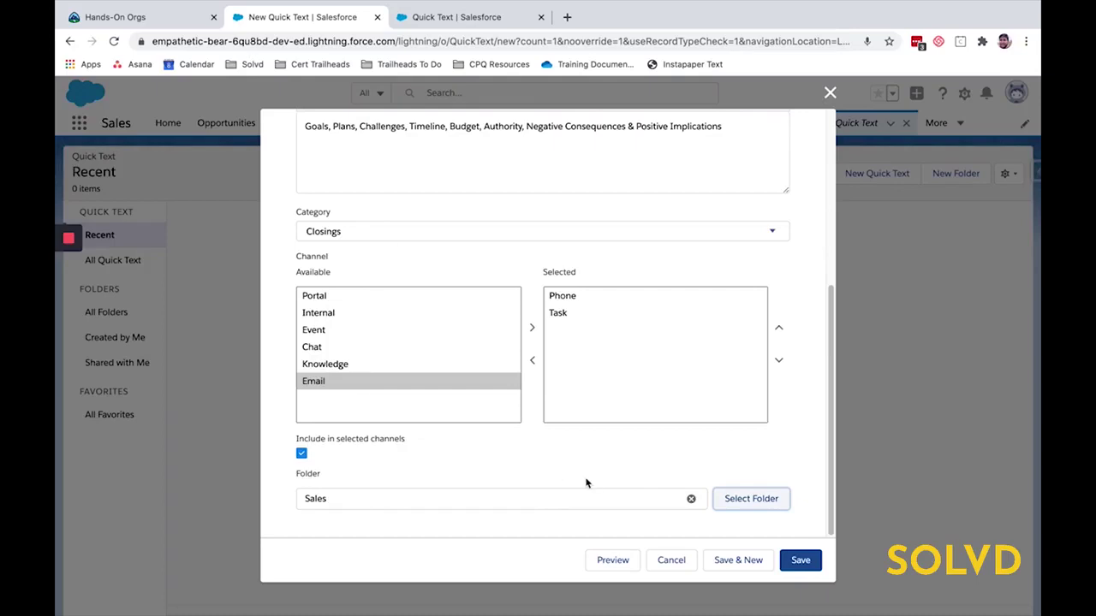
{"action": "left_click", "coordinate": [796, 565]}
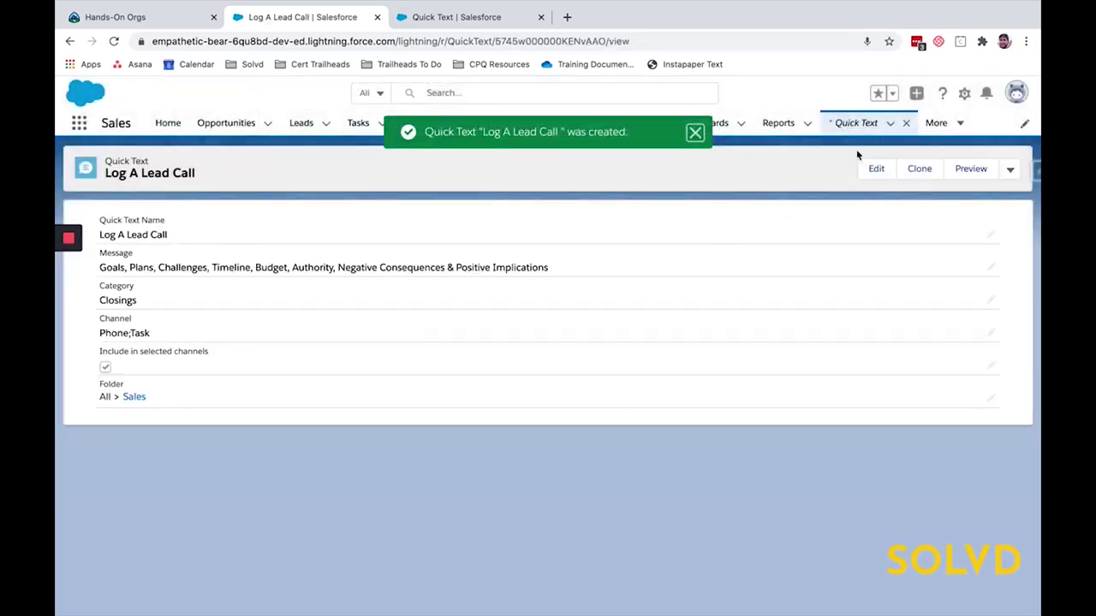
Open the Sales folder's sharing settings from the Quick Text All Folders list.
{"action": "left_click", "coordinate": [850, 125]}
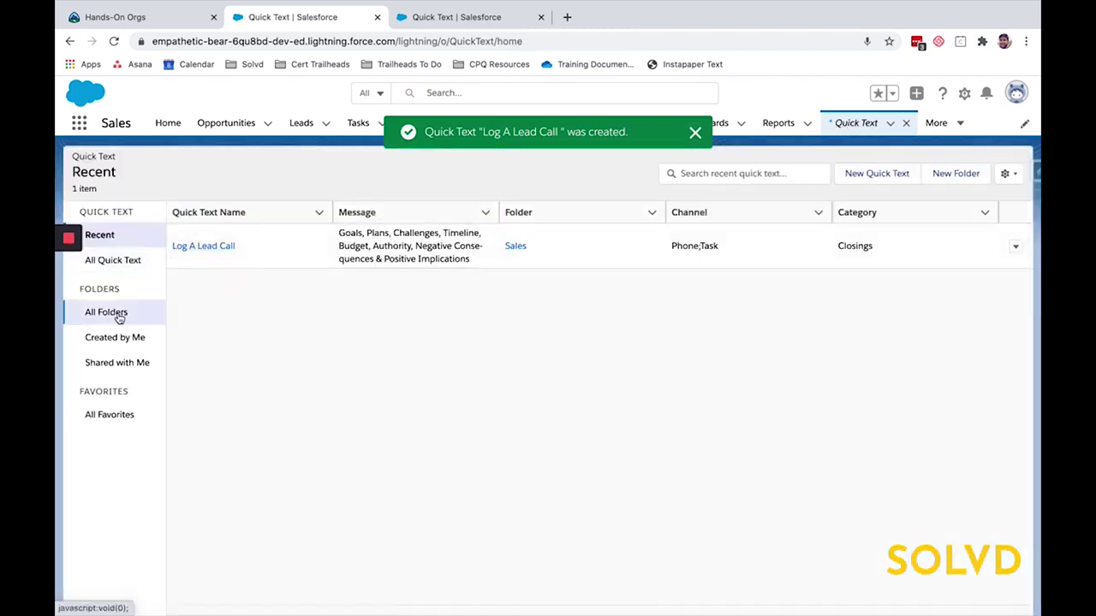
{"action": "left_click", "coordinate": [109, 313]}
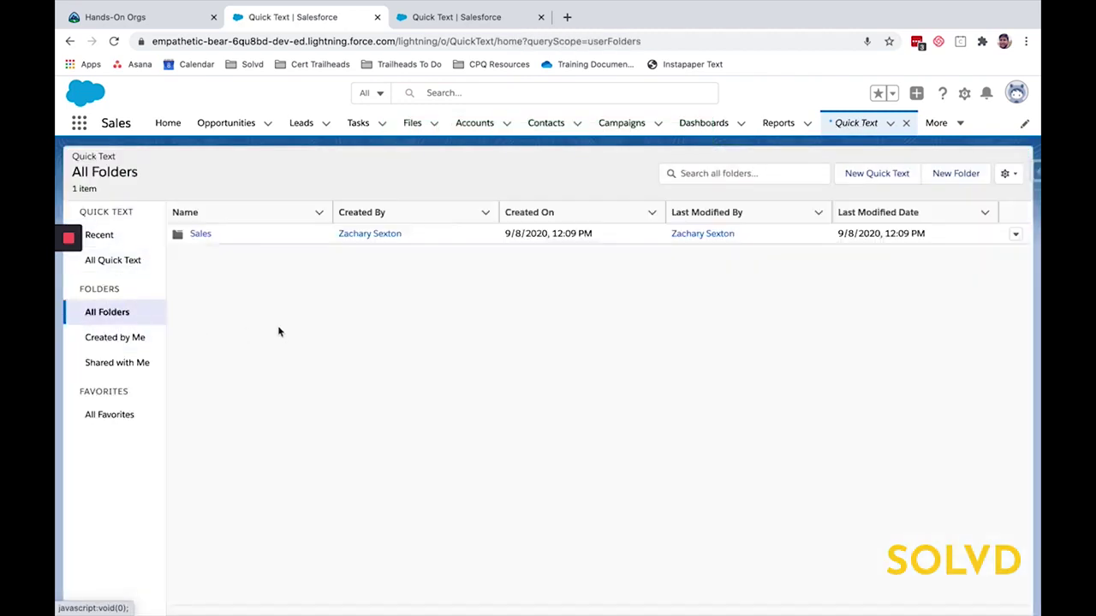
{"action": "left_click", "coordinate": [1015, 233]}
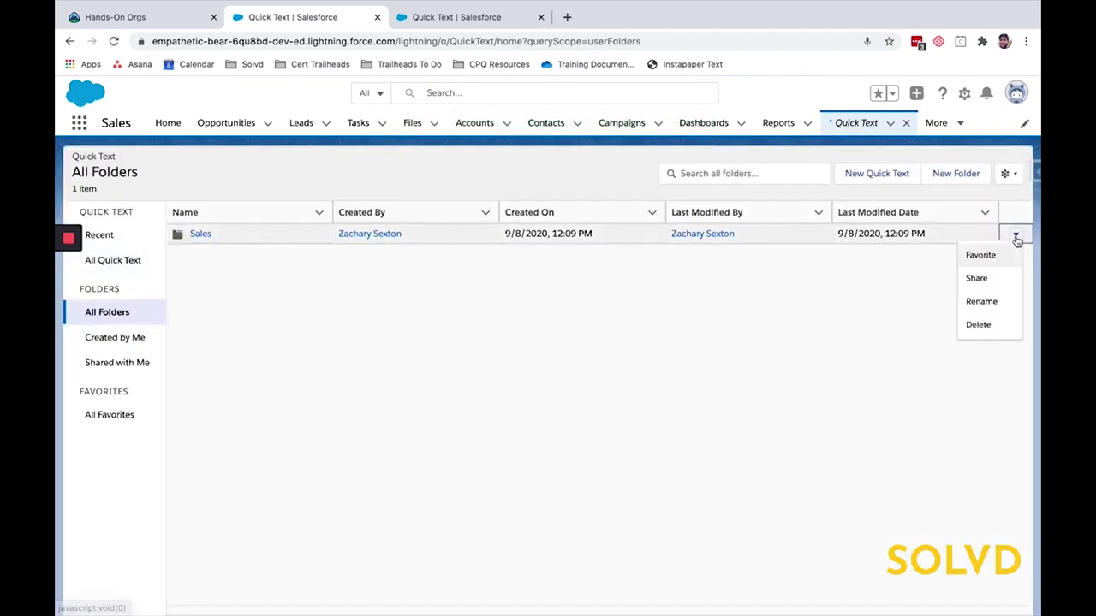
{"action": "left_click", "coordinate": [977, 282]}
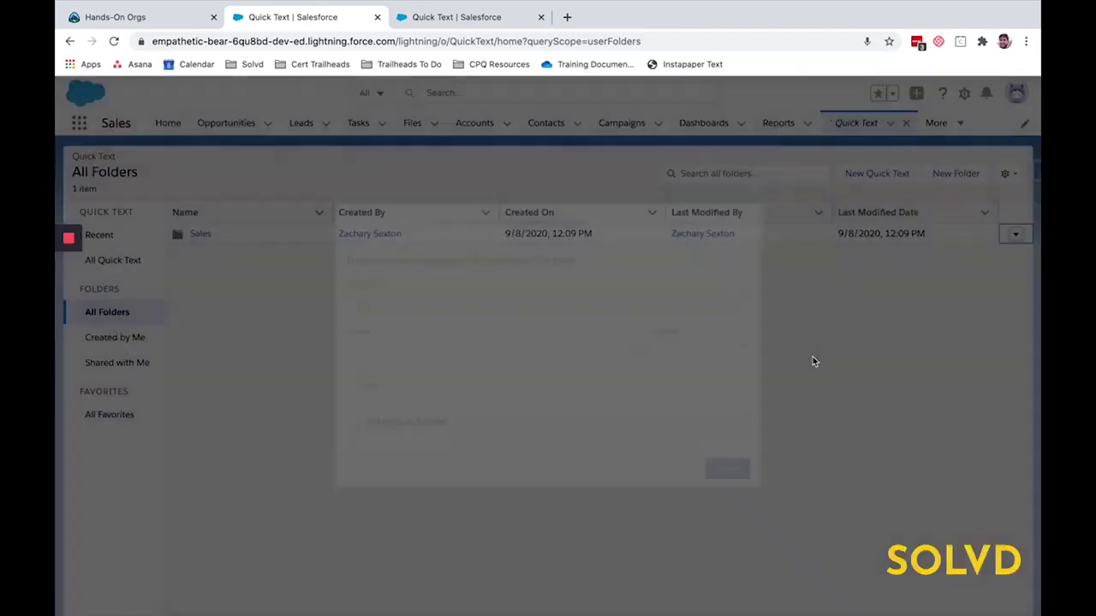
Share the folder with the Channel Sales Team role and close the dialog.
{"action": "left_click", "coordinate": [457, 269]}
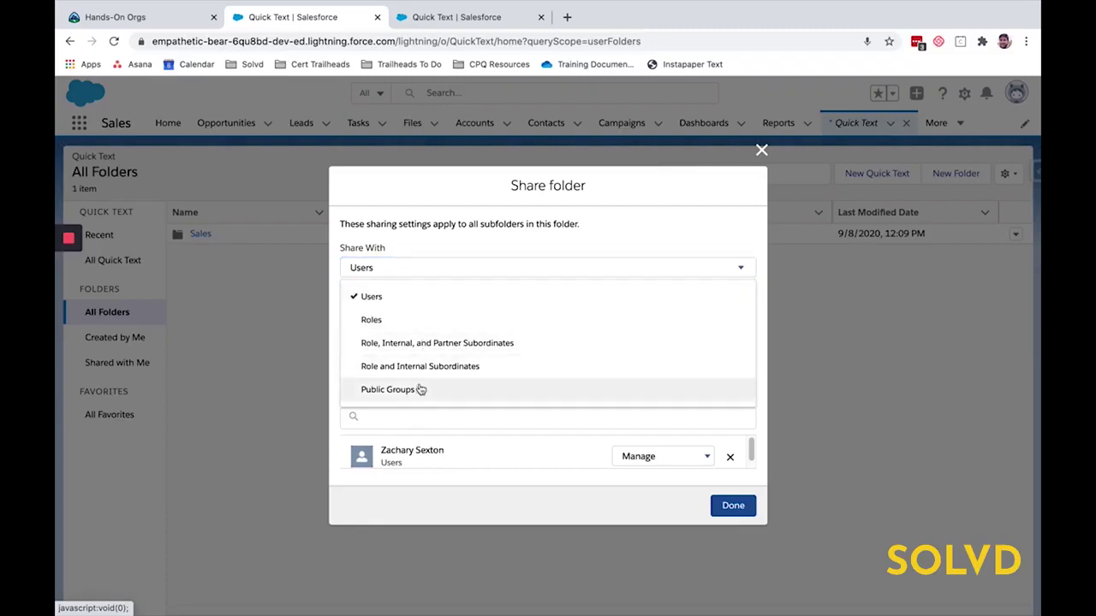
{"action": "left_click", "coordinate": [392, 319]}
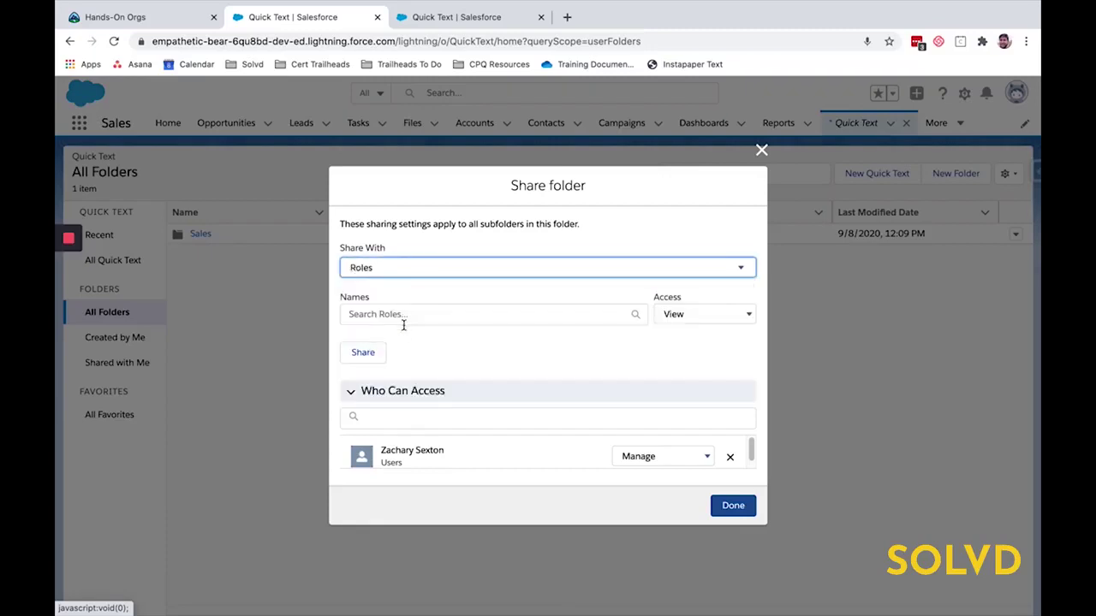
{"action": "left_click", "coordinate": [400, 311]}
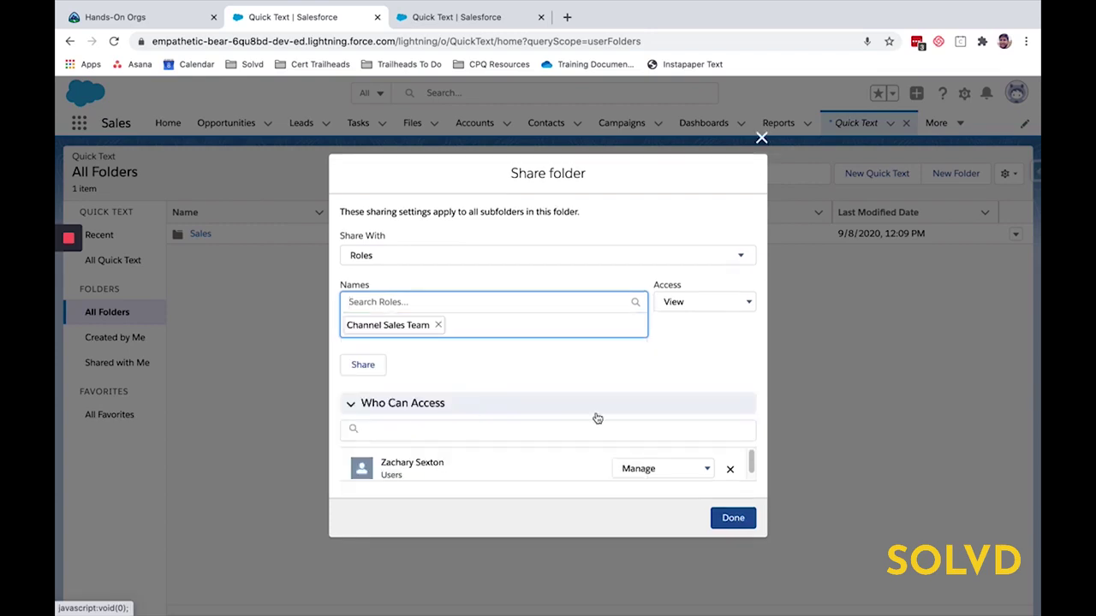
{"action": "left_click", "coordinate": [406, 428]}
{"action": "left_click", "coordinate": [717, 515]}
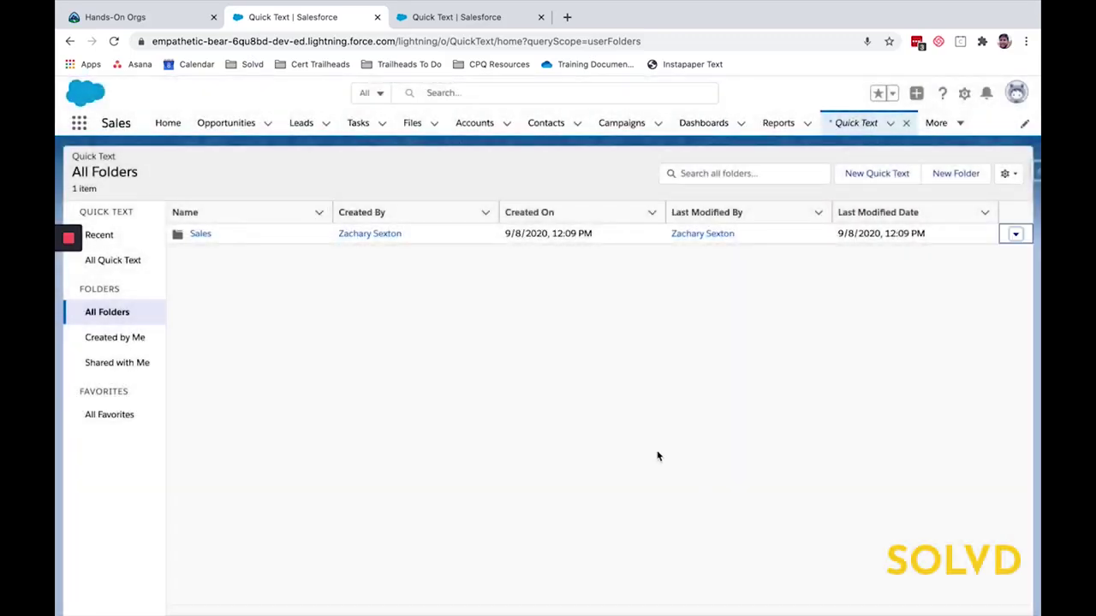
Open the Cadinal Inc. lead's record from the open leads list.
{"action": "left_click", "coordinate": [148, 17]}
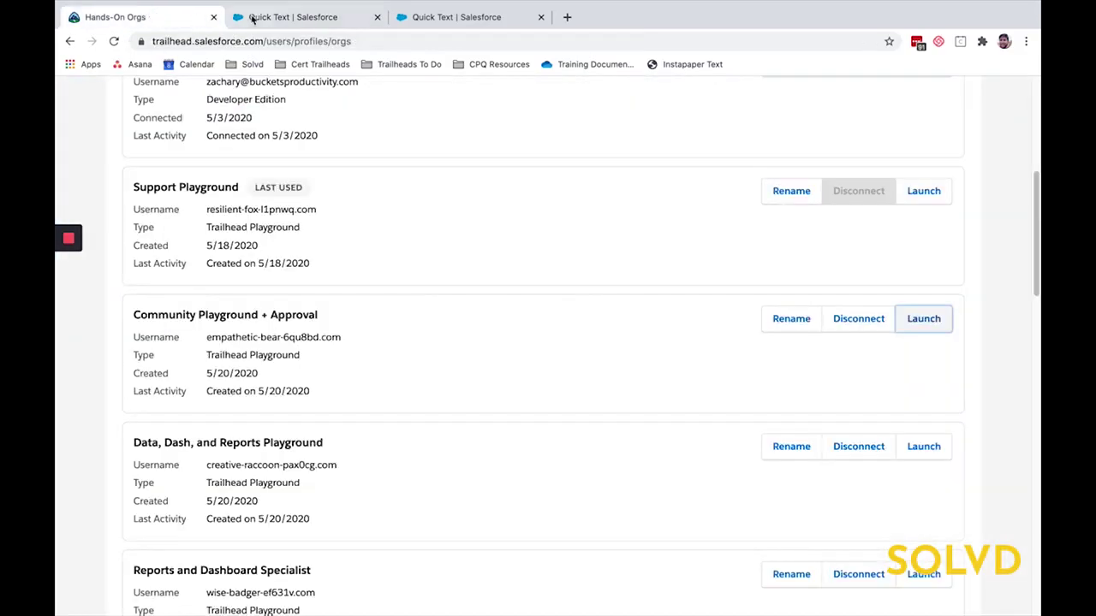
{"action": "left_click", "coordinate": [262, 18]}
{"action": "left_click", "coordinate": [303, 125]}
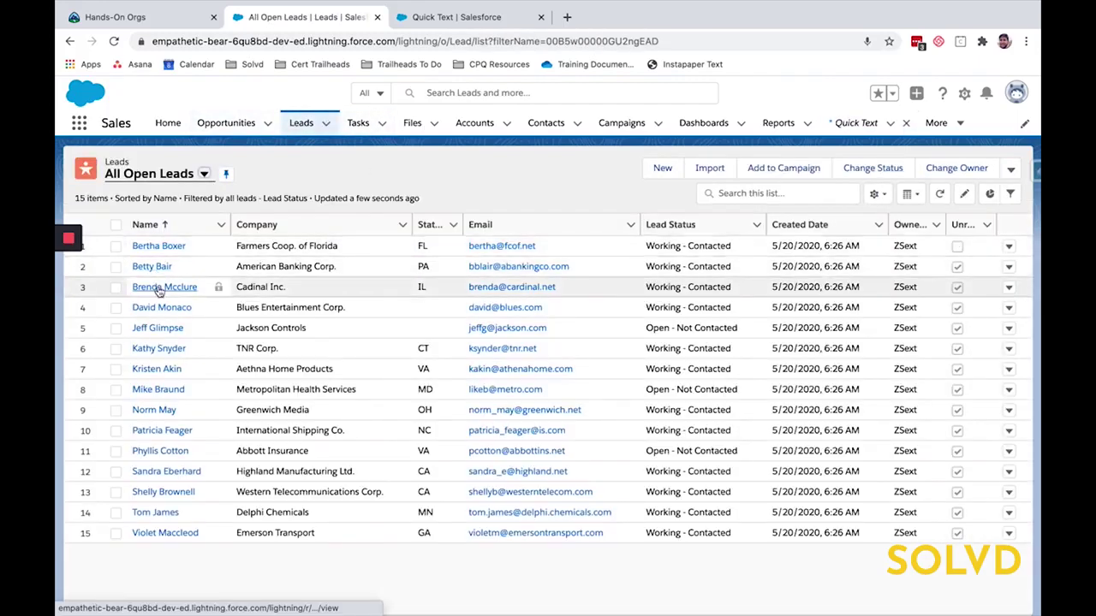
{"action": "left_click", "coordinate": [165, 287]}
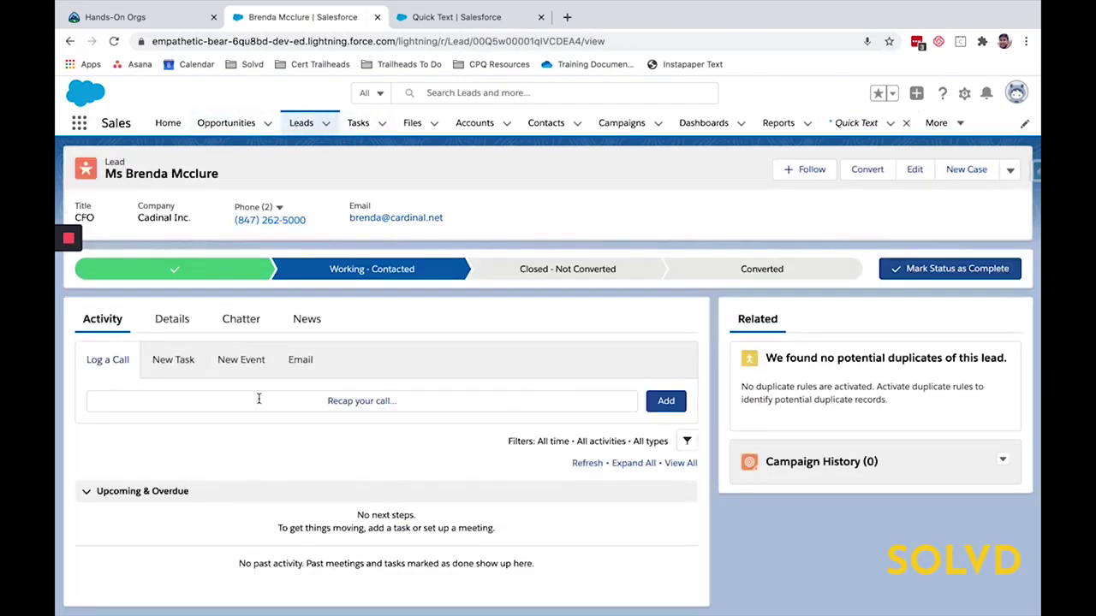
Start a Log a Call entry and insert the Log A Lead Call quick text into Comments.
{"action": "left_click", "coordinate": [322, 402]}
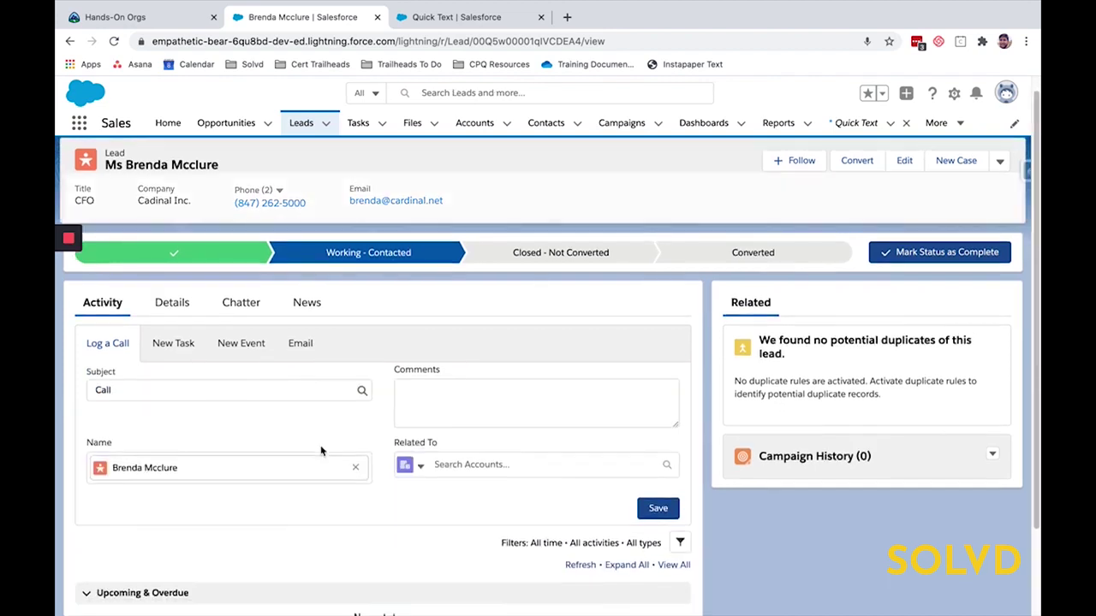
{"action": "left_click", "coordinate": [428, 407]}
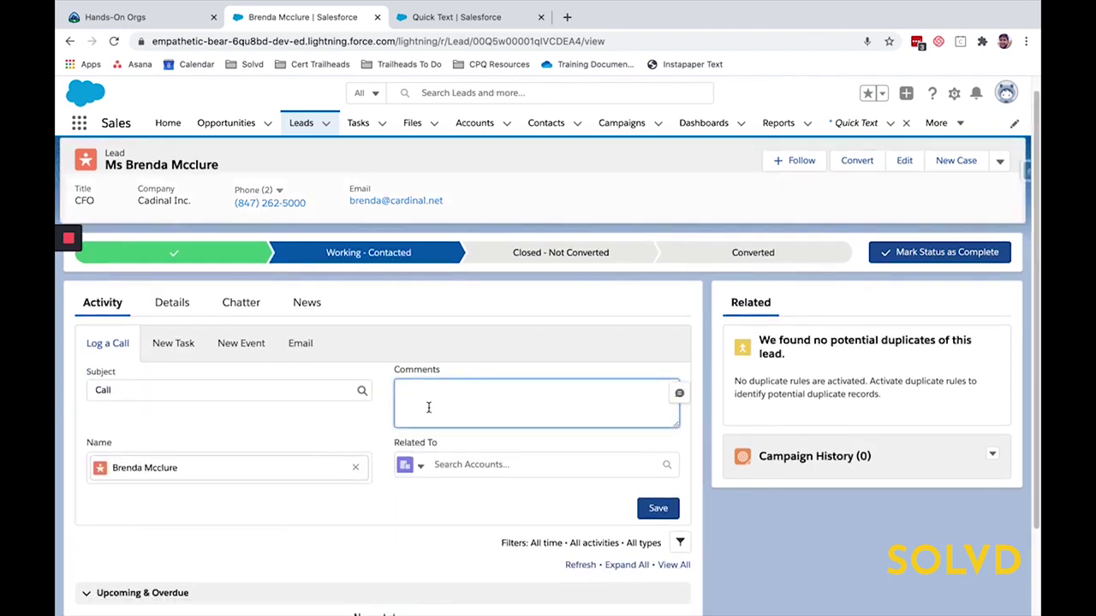
{"action": "left_click", "coordinate": [678, 393]}
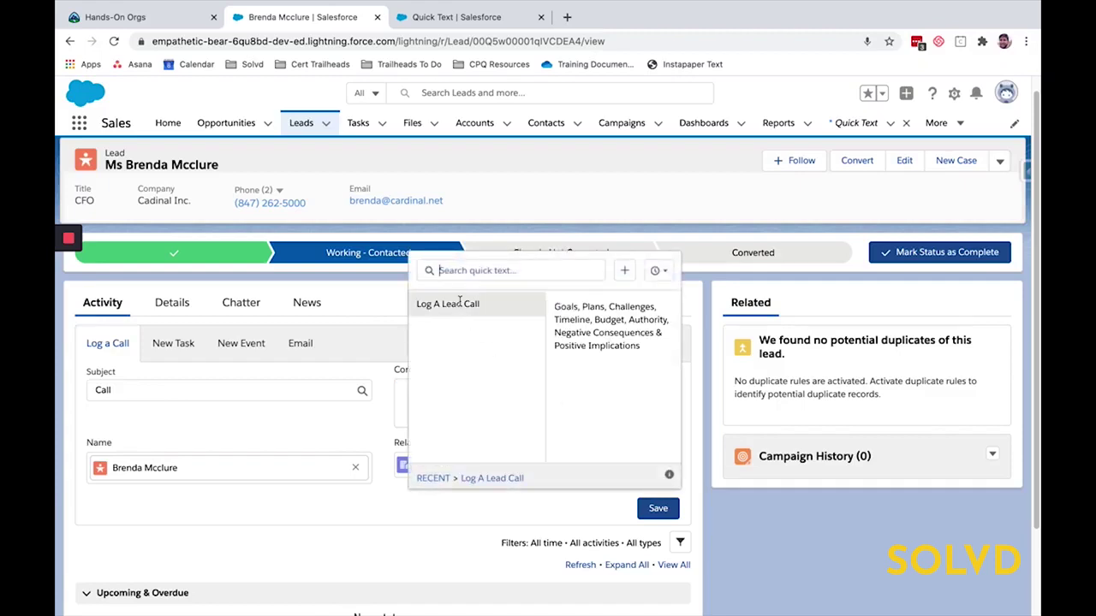
{"action": "left_click", "coordinate": [460, 304]}
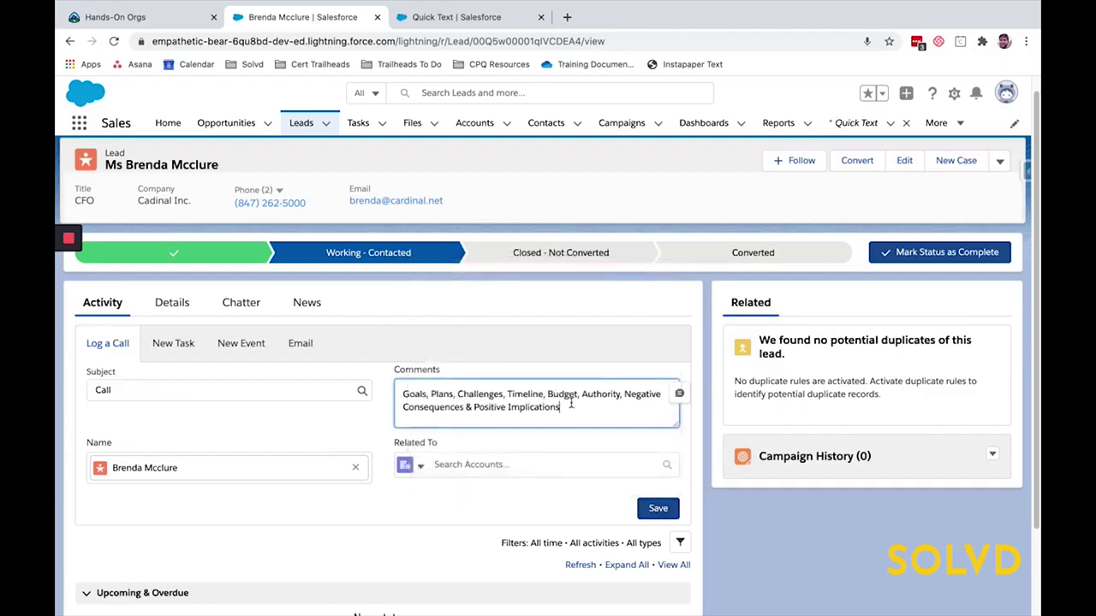
{"action": "scroll", "coordinate": [484, 400], "scroll_direction": "down", "scroll_amount": 1}
{"action": "scroll", "coordinate": [615, 395], "scroll_direction": "down", "scroll_amount": 1}
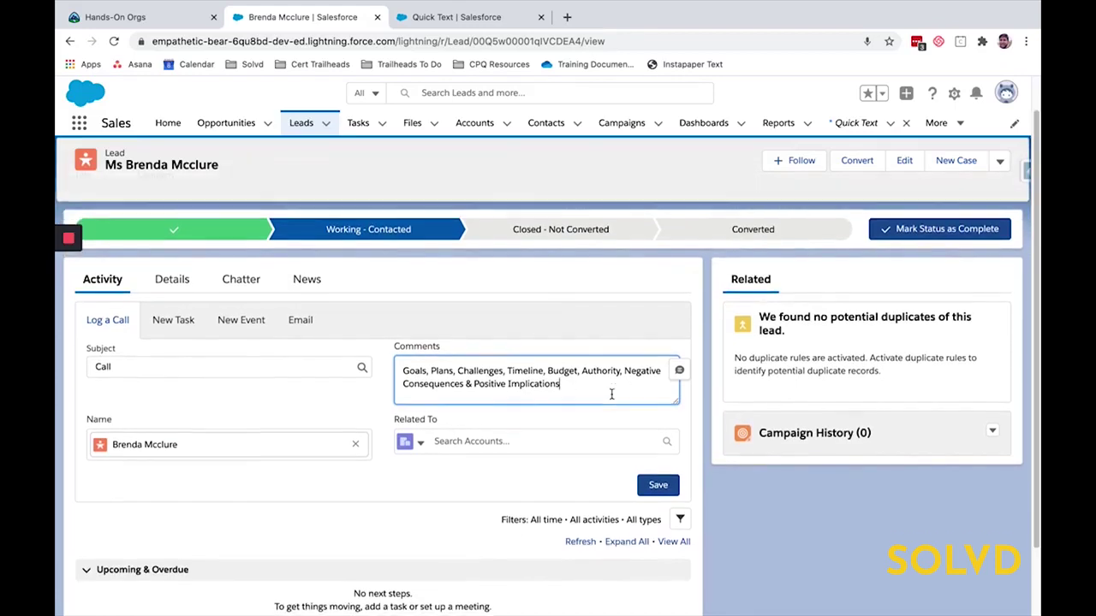